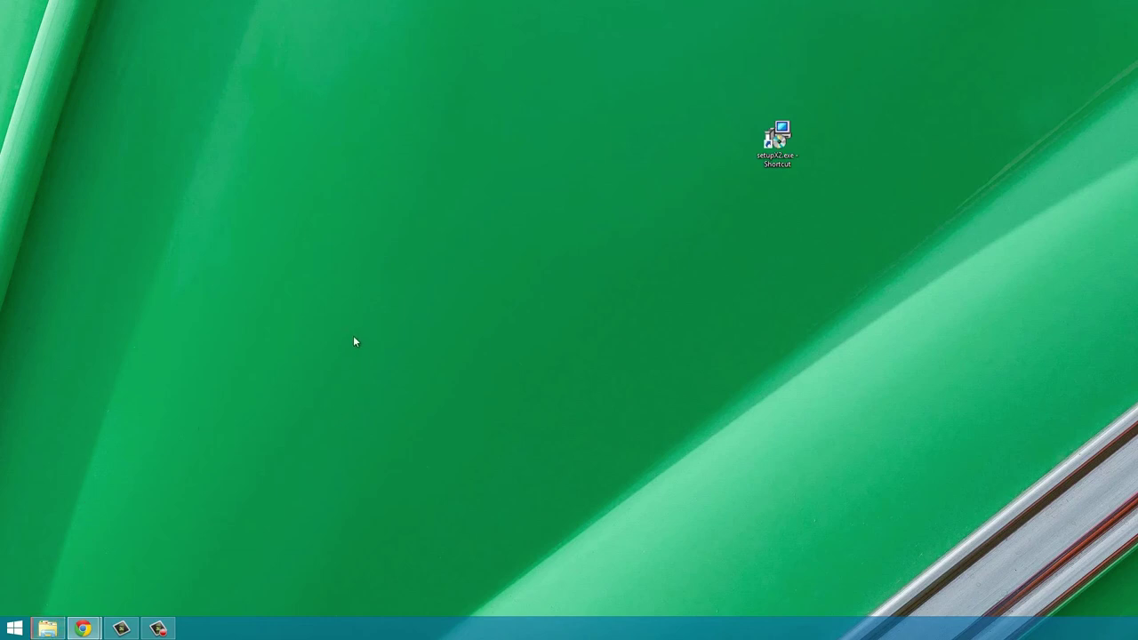
{"action": "left_click_drag", "start_coordinate": [331, 353], "coordinate": [712, 526]}
{"action": "mouse_move", "coordinate": [91, 623]}
{"action": "left_click", "coordinate": [178, 587]}
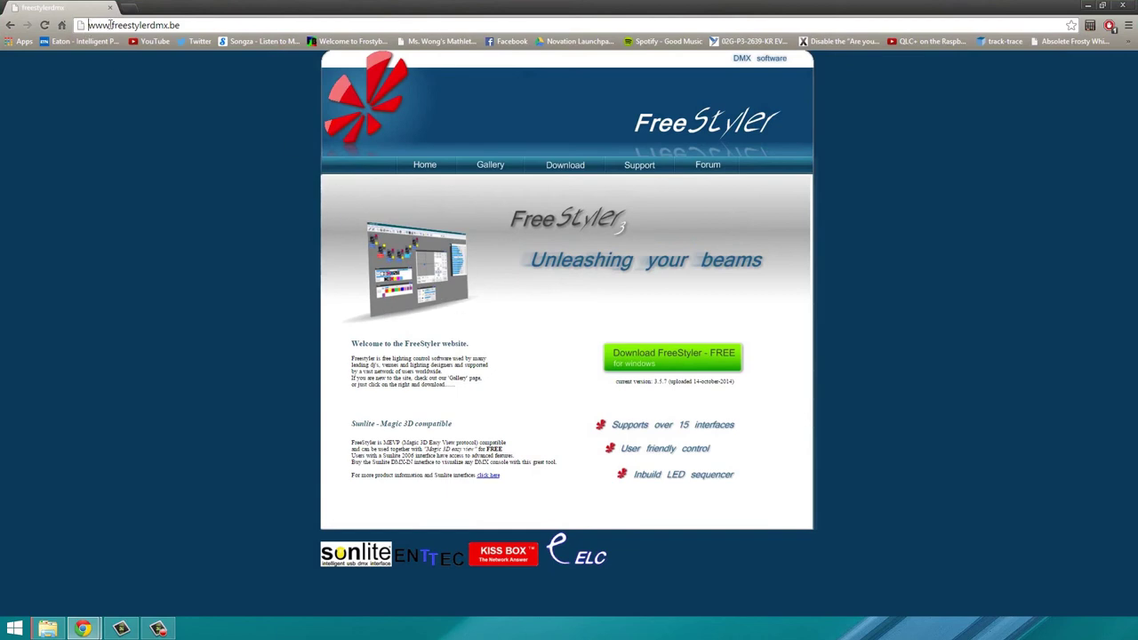
{"action": "left_click_drag", "start_coordinate": [89, 25], "coordinate": [210, 20]}
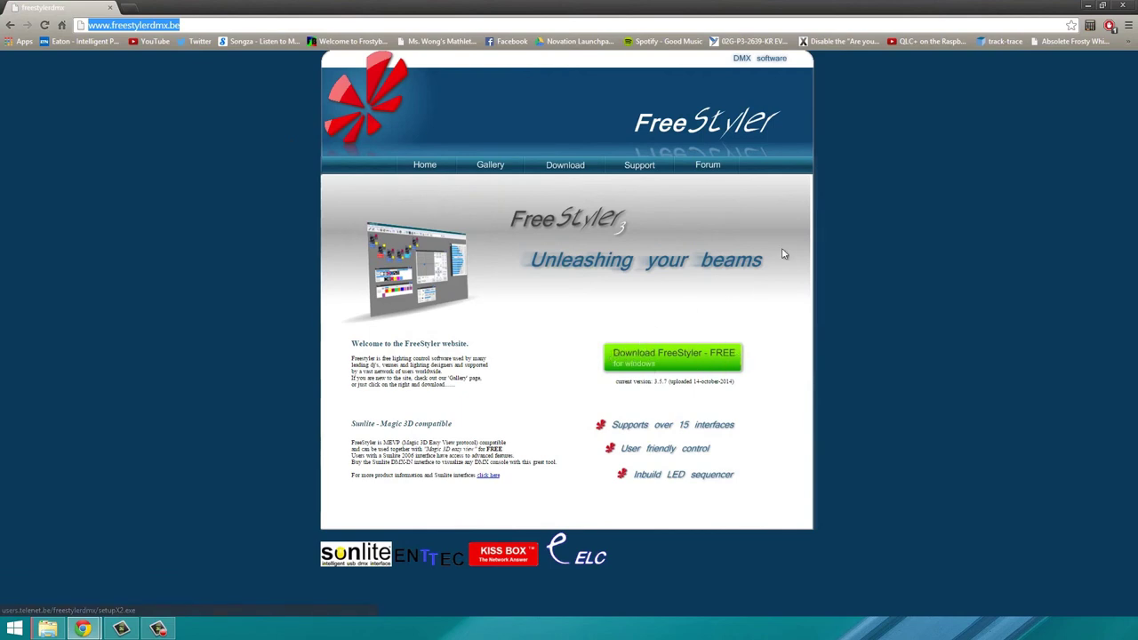
{"action": "left_click", "coordinate": [1090, 6]}
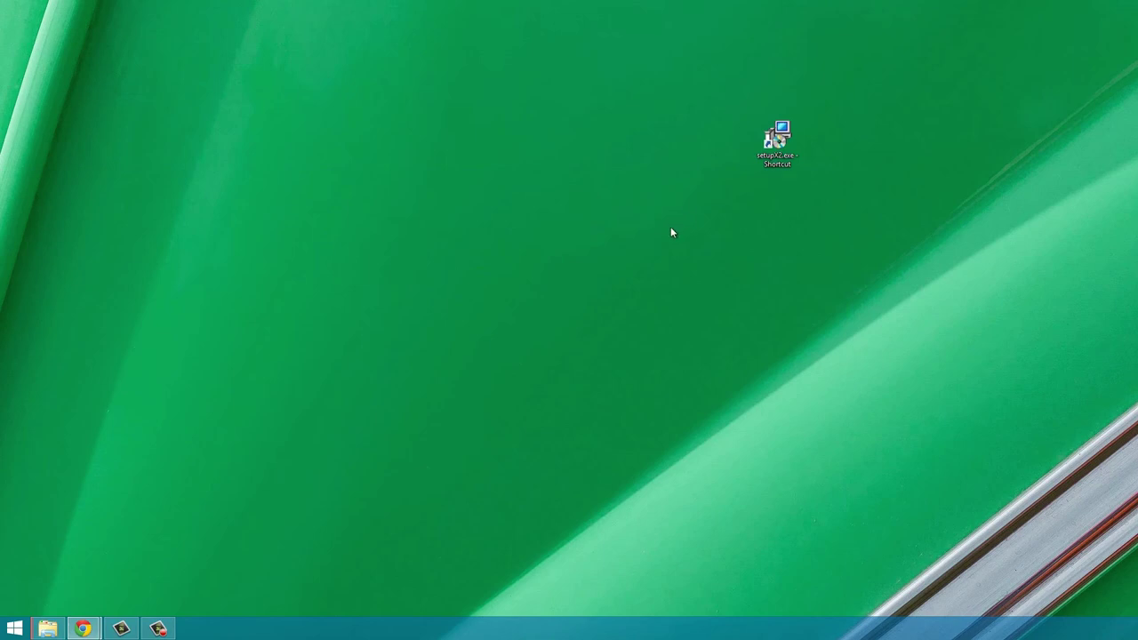
Step: Run the setupX2.exe shortcut on the desktop and accept the FreeStyler license agreement
{"action": "left_click", "coordinate": [763, 156]}
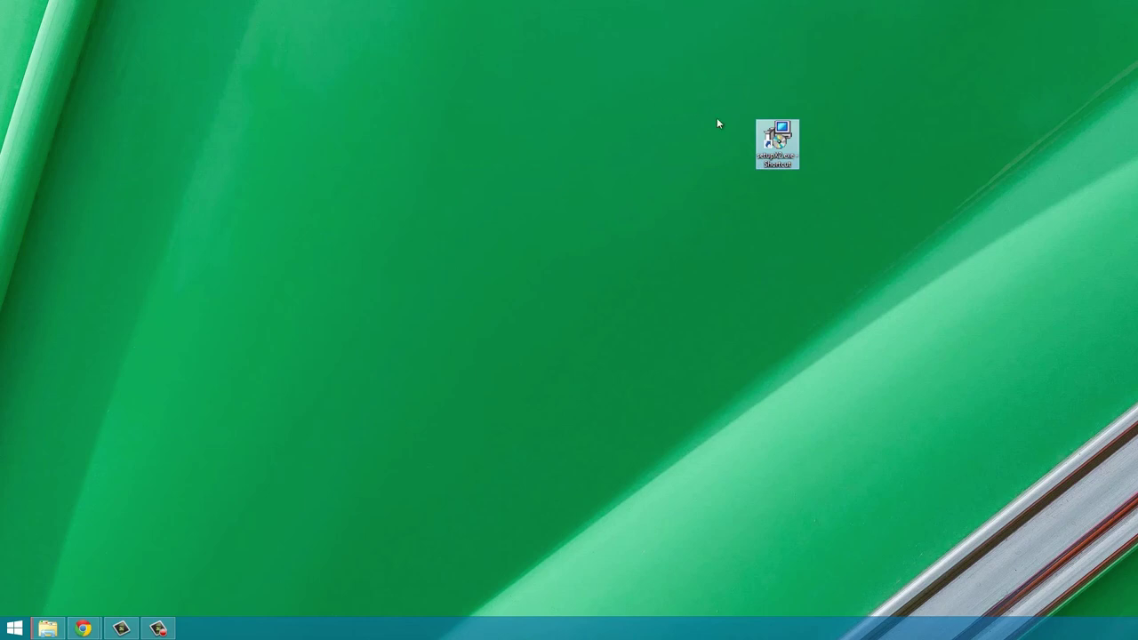
{"action": "left_click", "coordinate": [749, 212]}
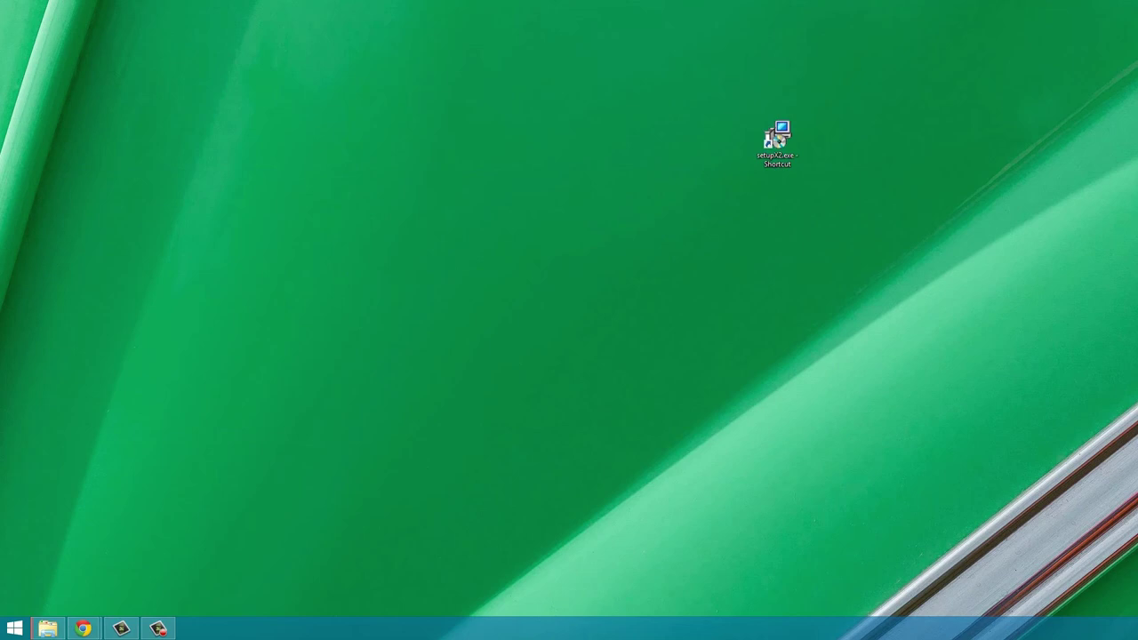
{"action": "key", "text": "Right"}
{"action": "key", "text": "Return"}
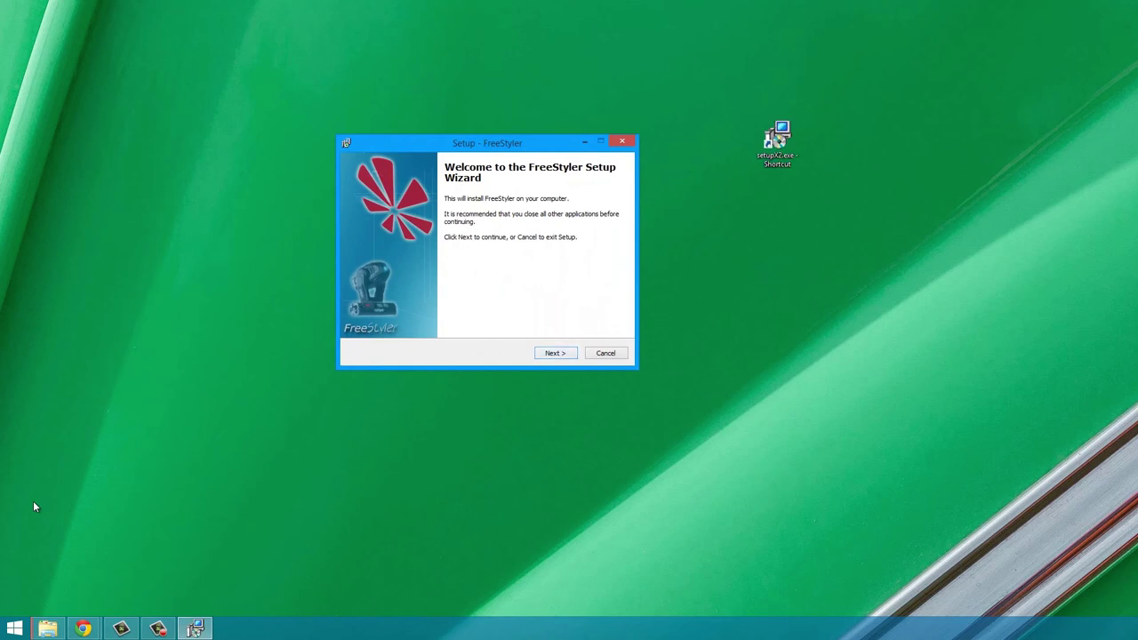
{"action": "key", "text": "Return"}
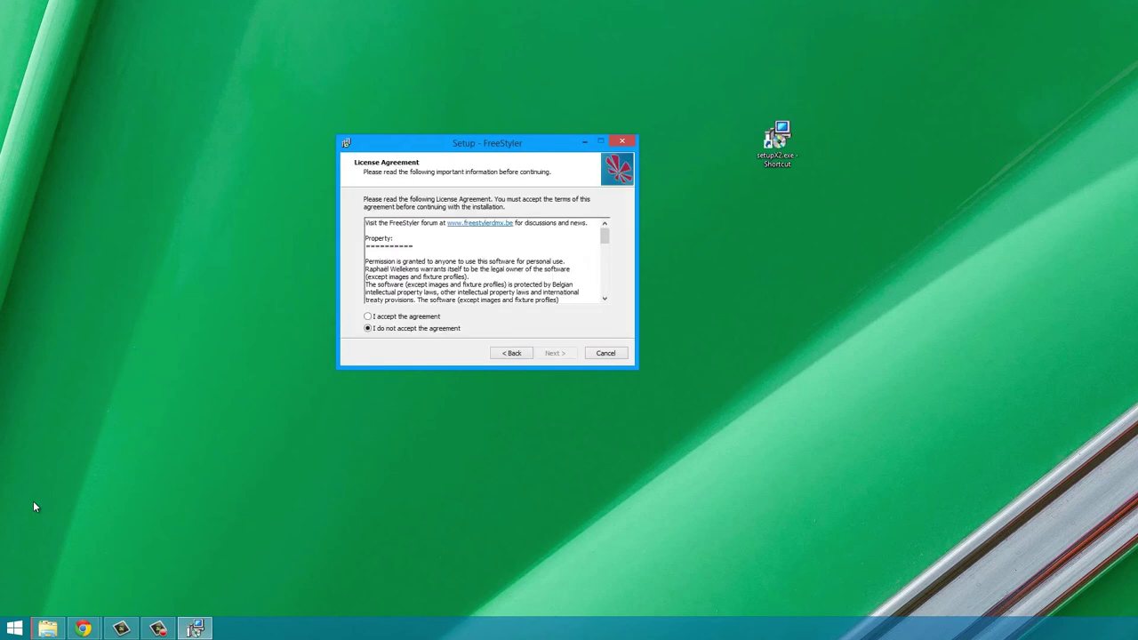
{"action": "key", "text": "alt+a"}
{"action": "key", "text": "Return"}
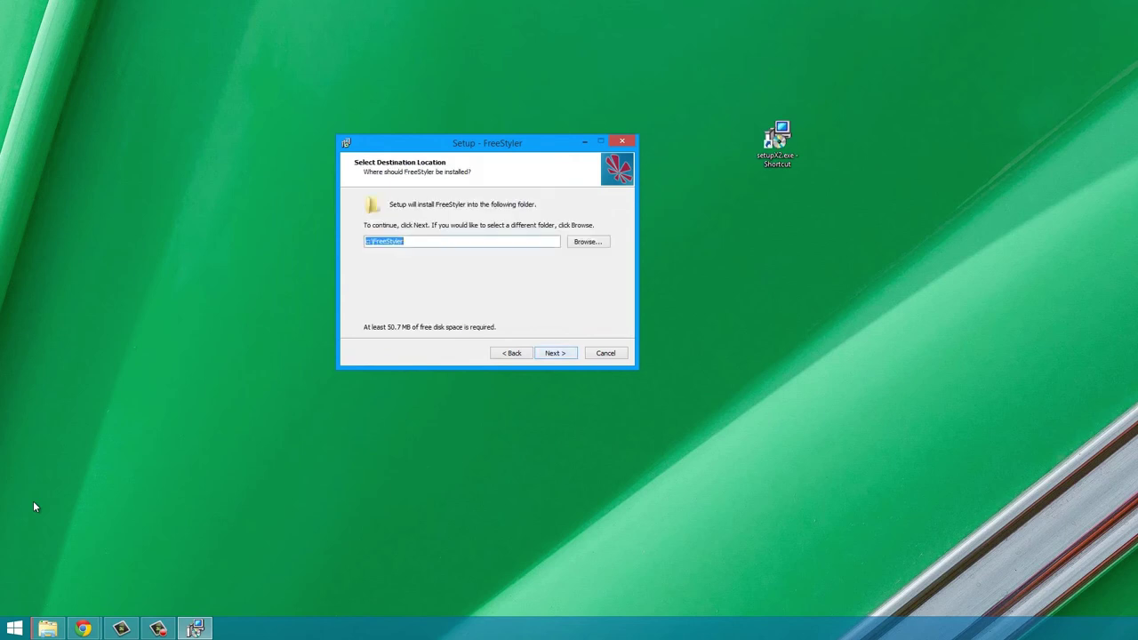
Step: Set the installation folder to D:\Program Installs\FreeStyler and continue to the component selection
{"action": "key", "text": "alt+r"}
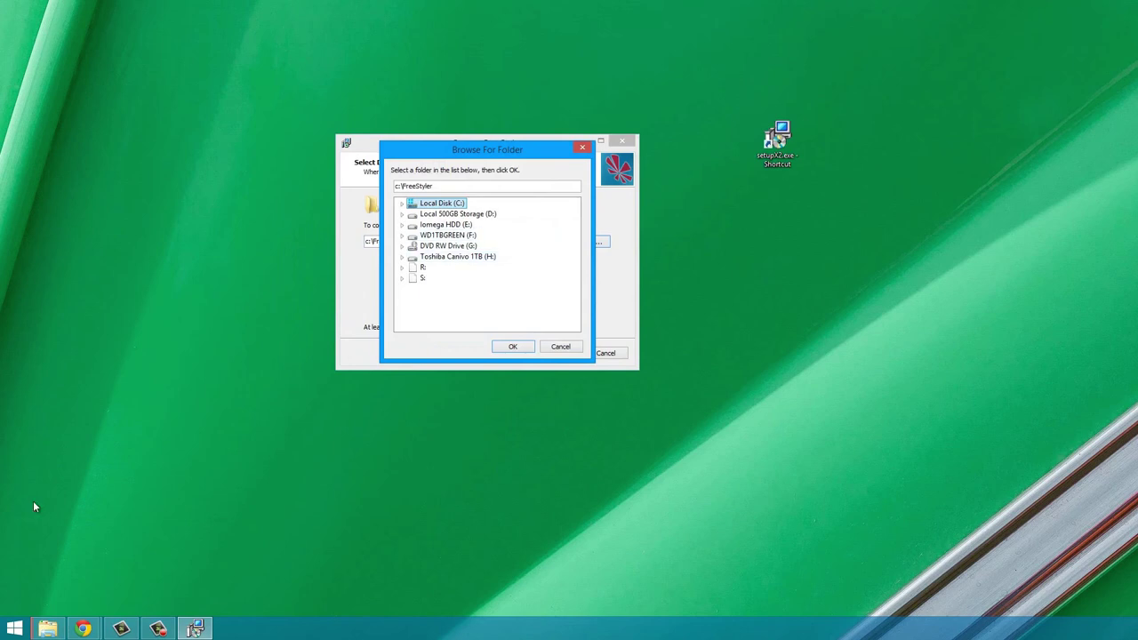
{"action": "left_click", "coordinate": [401, 214]}
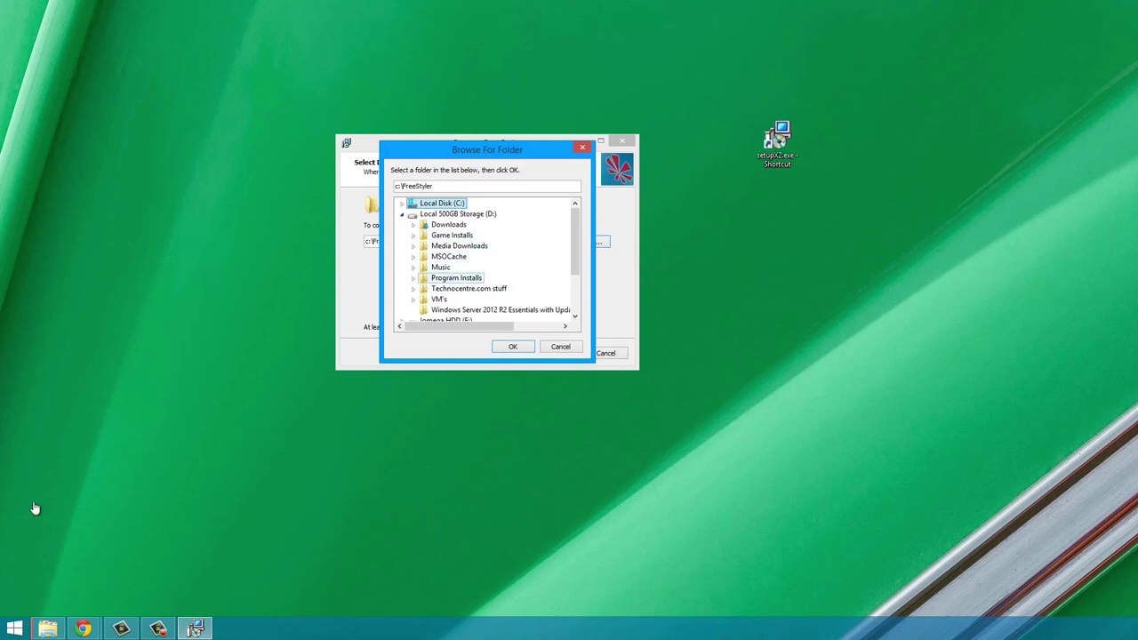
{"action": "left_click", "coordinate": [456, 278]}
{"action": "left_click", "coordinate": [512, 346]}
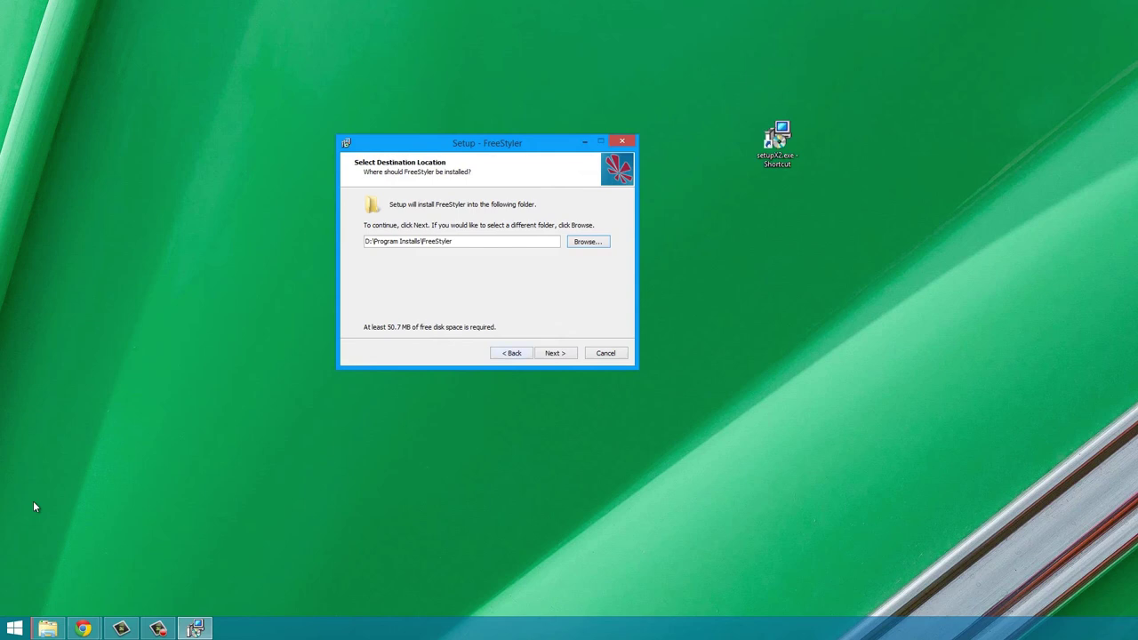
{"action": "key", "text": "Return"}
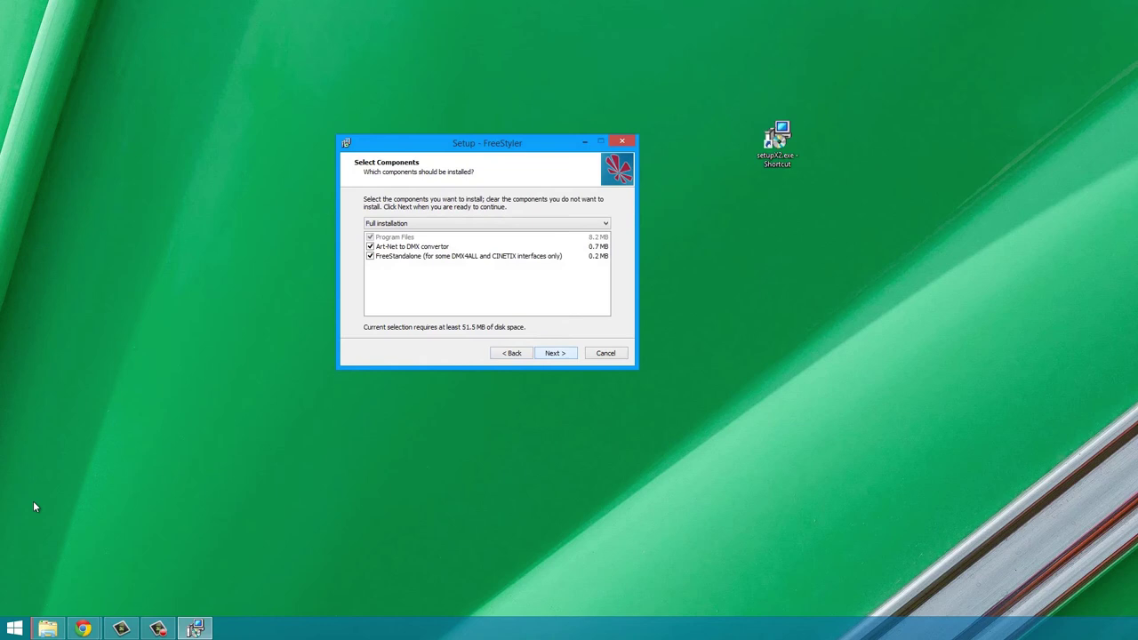
Step: Choose the full installation, keeping the FreeStyler Start Menu folder and the desktop and Quick Launch icons
{"action": "key", "text": "alt+Down"}
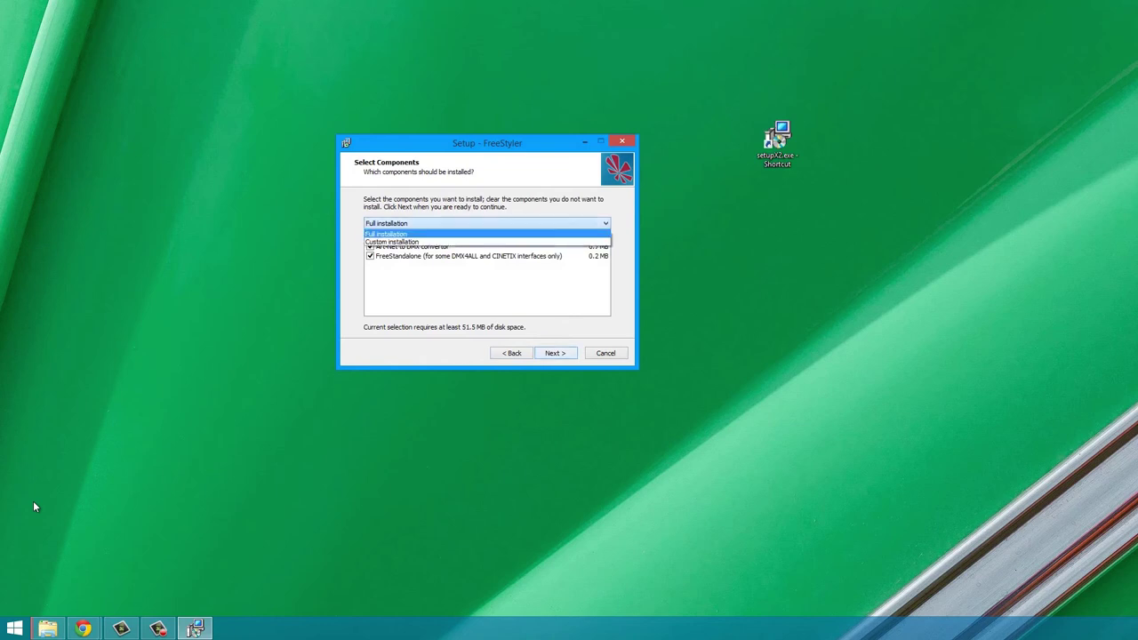
{"action": "key", "text": "Return"}
{"action": "key", "text": "Return"}
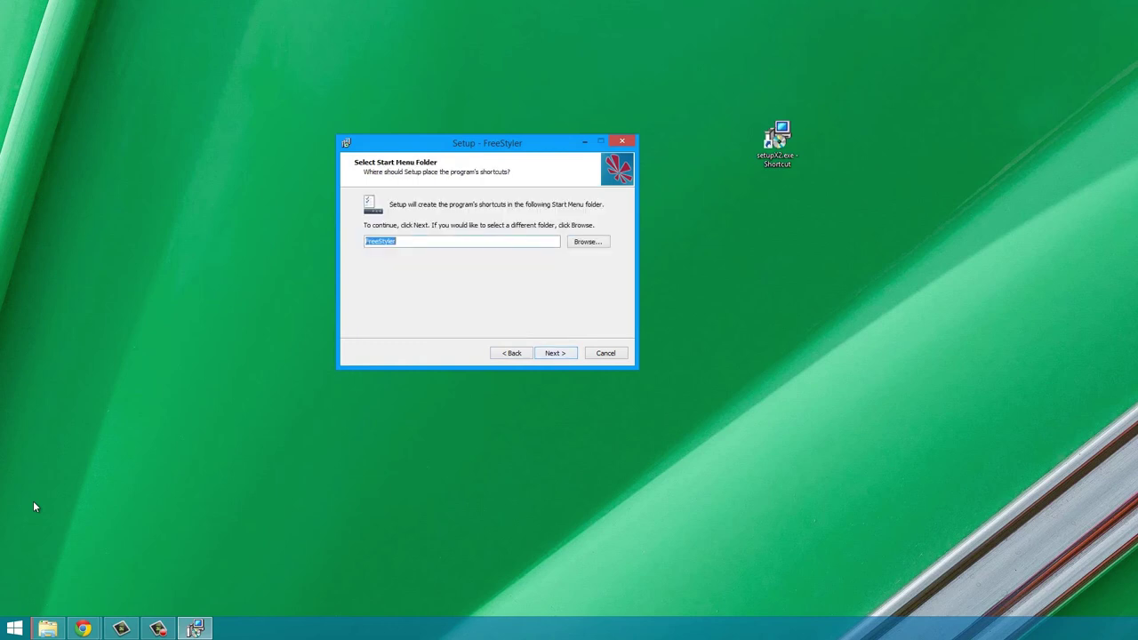
{"action": "key", "text": "Return"}
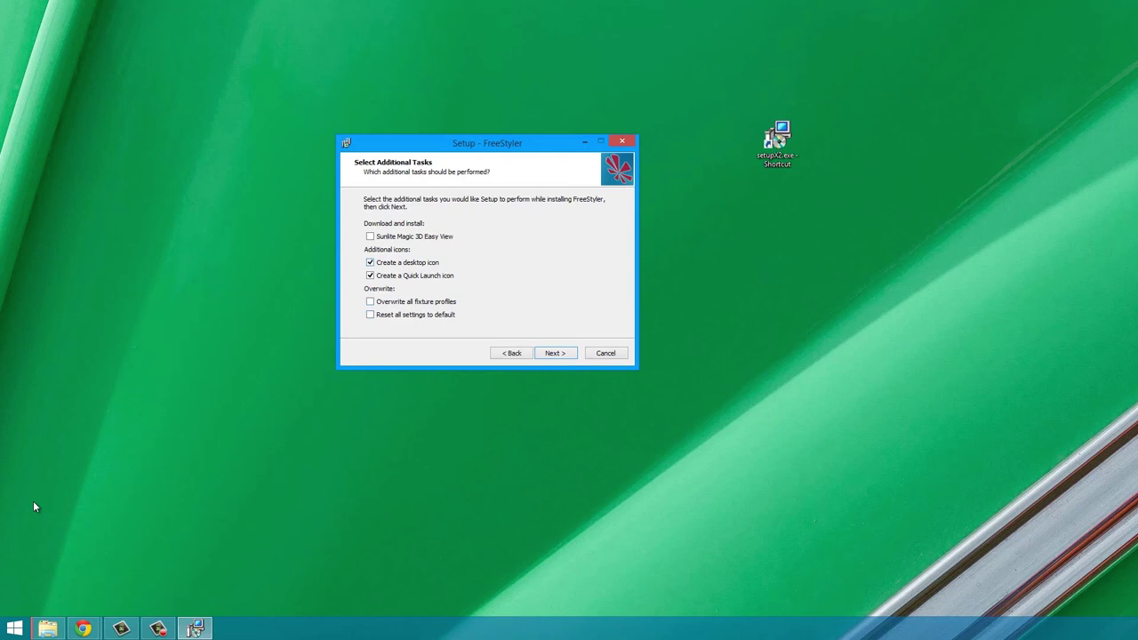
{"action": "key", "text": "Return"}
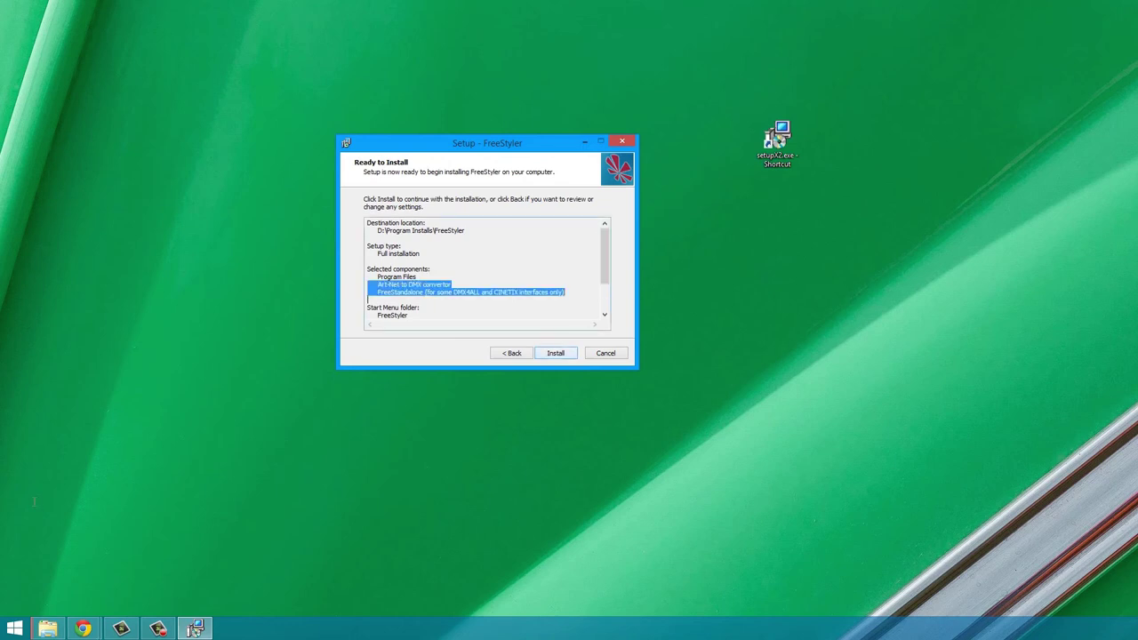
Step: Install FreeStyler with the chosen settings and finish the setup wizard with the release note option turned off
{"action": "scroll", "coordinate": [34, 502], "scroll_direction": "down", "scroll_amount": 3}
{"action": "scroll", "coordinate": [34, 503], "scroll_direction": "up", "scroll_amount": 3}
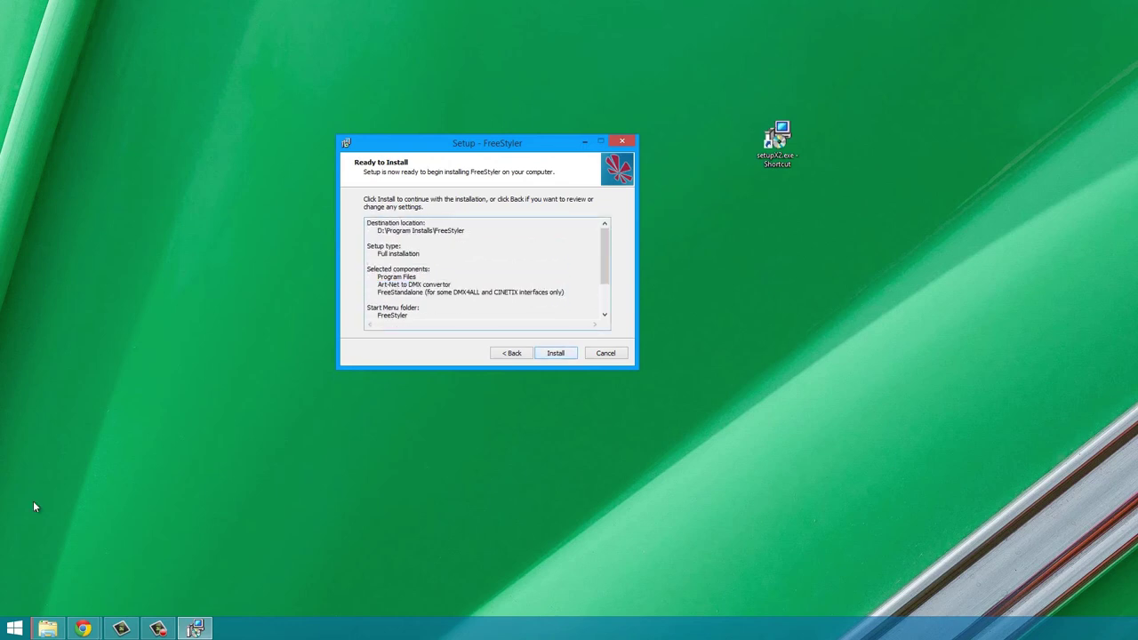
{"action": "key", "text": "Return"}
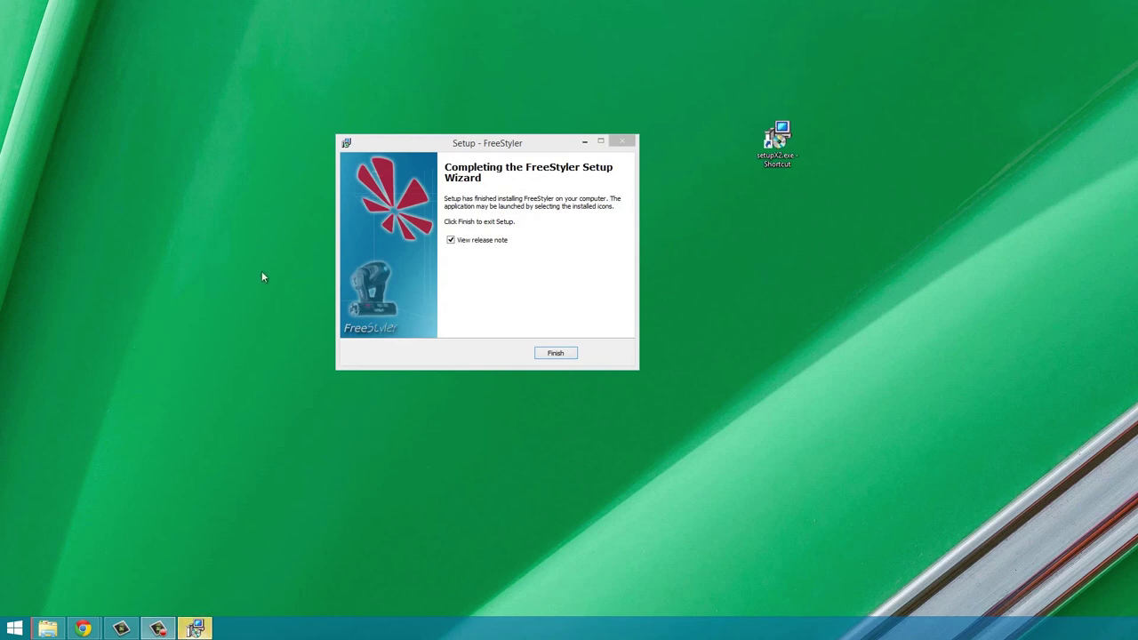
{"action": "left_click", "coordinate": [462, 150]}
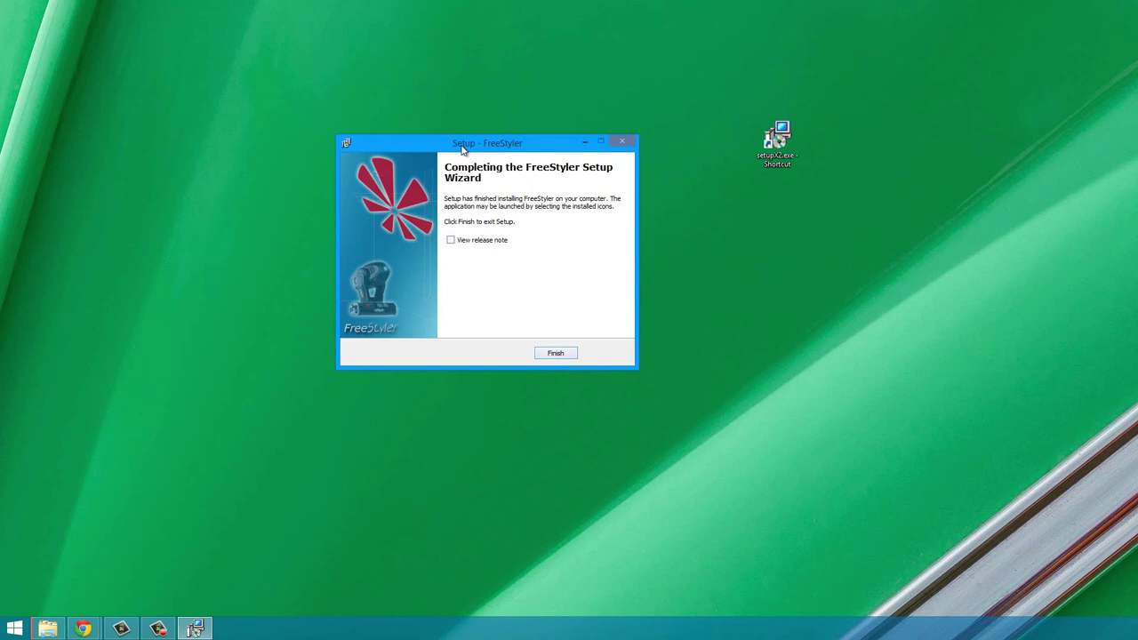
{"action": "left_click", "coordinate": [556, 353]}
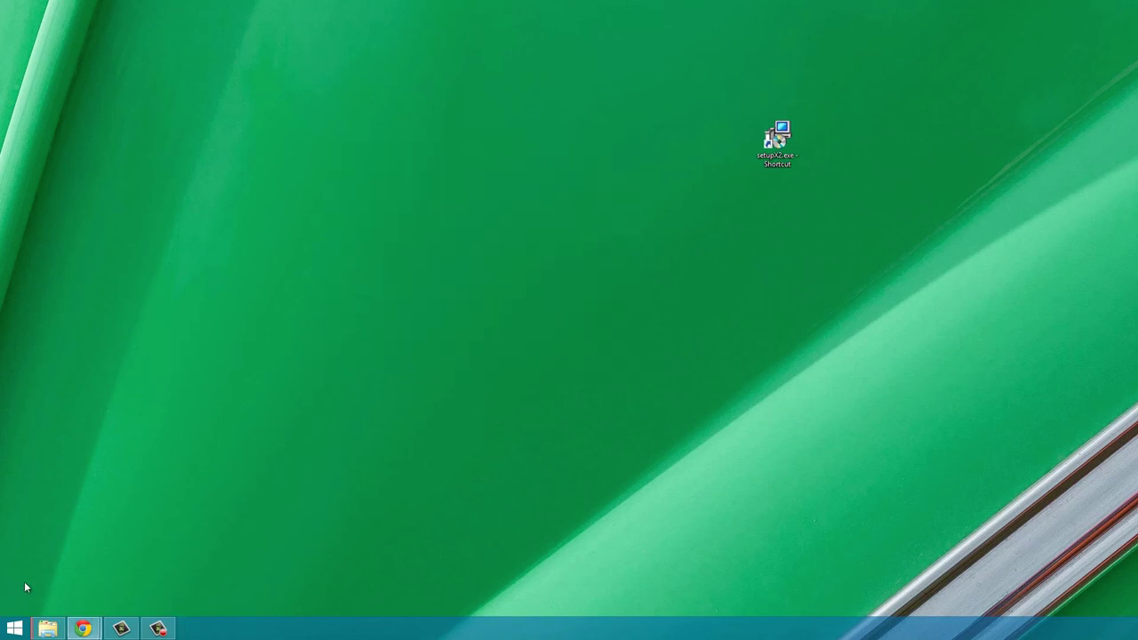
Step: Search the Start screen for "free" and launch FreeStyler
{"action": "left_click", "coordinate": [14, 628]}
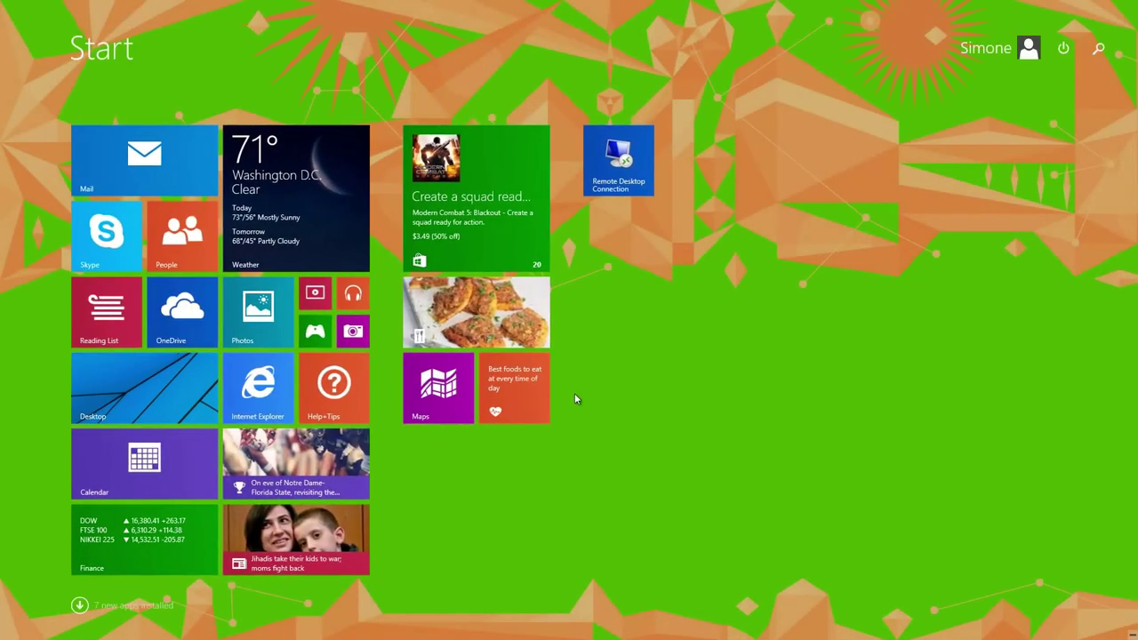
{"action": "type", "text": "freeStandalone"}
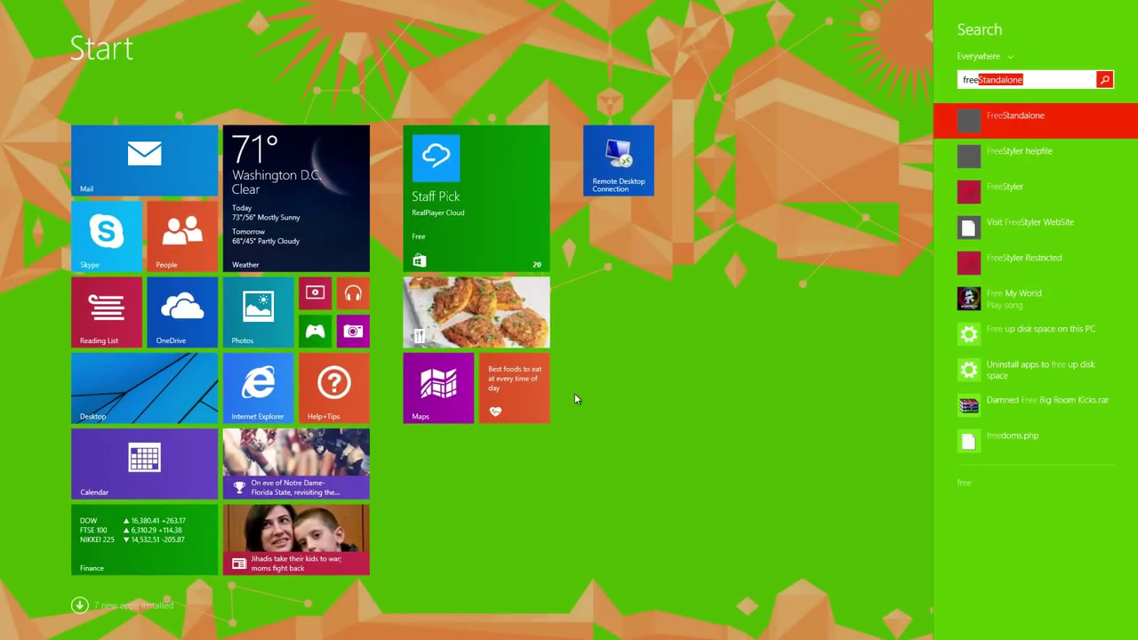
{"action": "left_click", "coordinate": [1003, 200]}
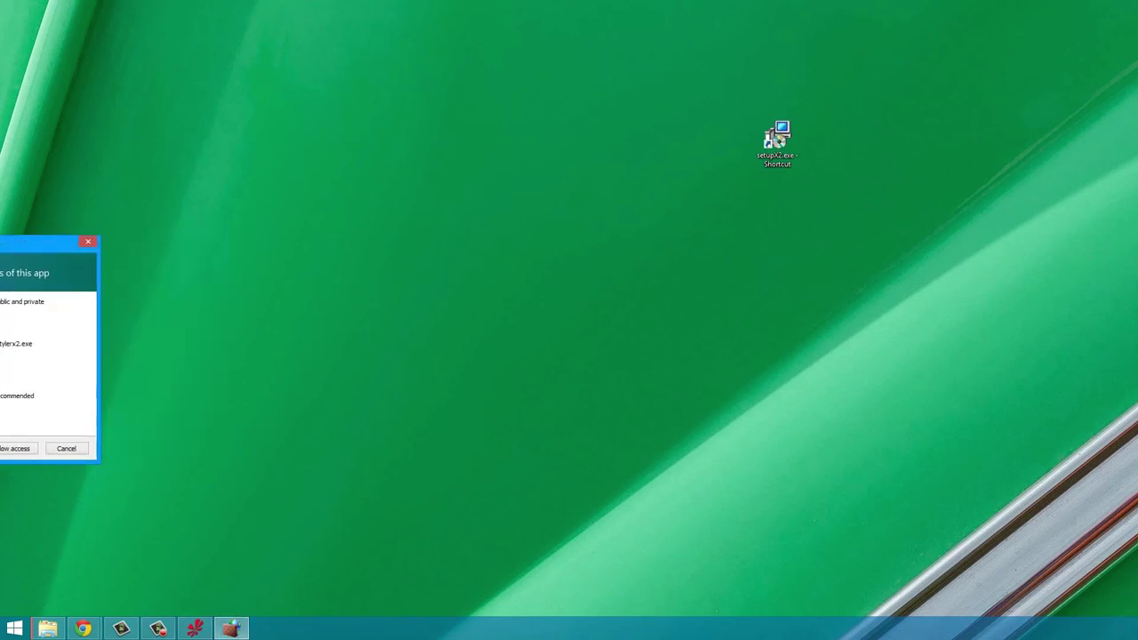
Step: Allow freestylerx2.exe through Windows Firewall on private networks only
{"action": "left_click_drag", "start_coordinate": [44, 241], "coordinate": [610, 198]}
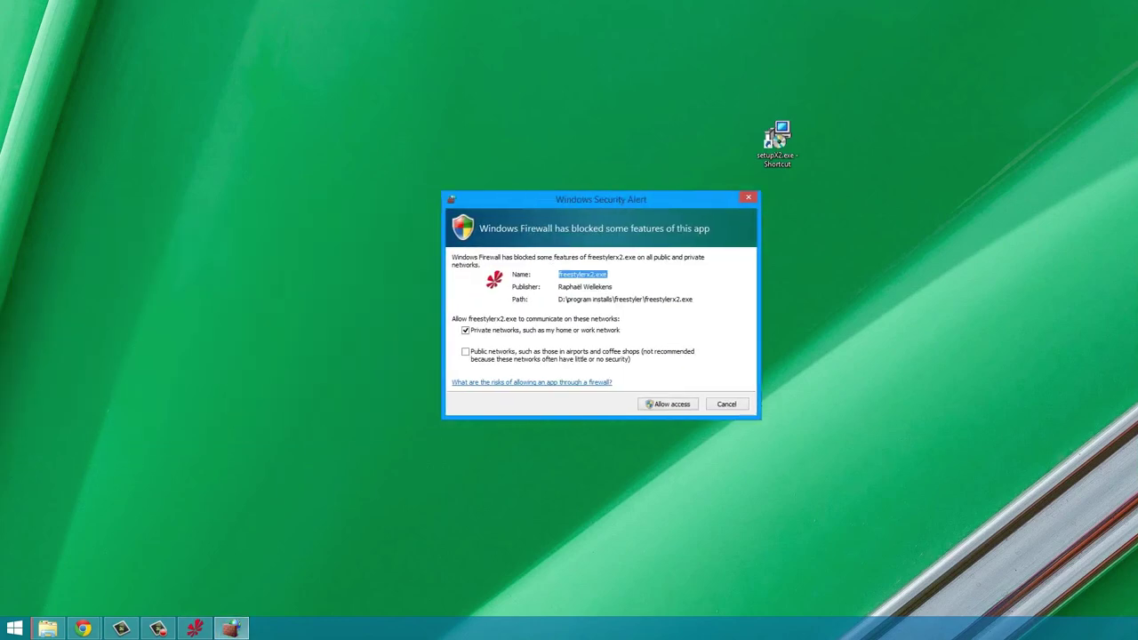
{"action": "left_click_drag", "start_coordinate": [196, 234], "coordinate": [173, 143]}
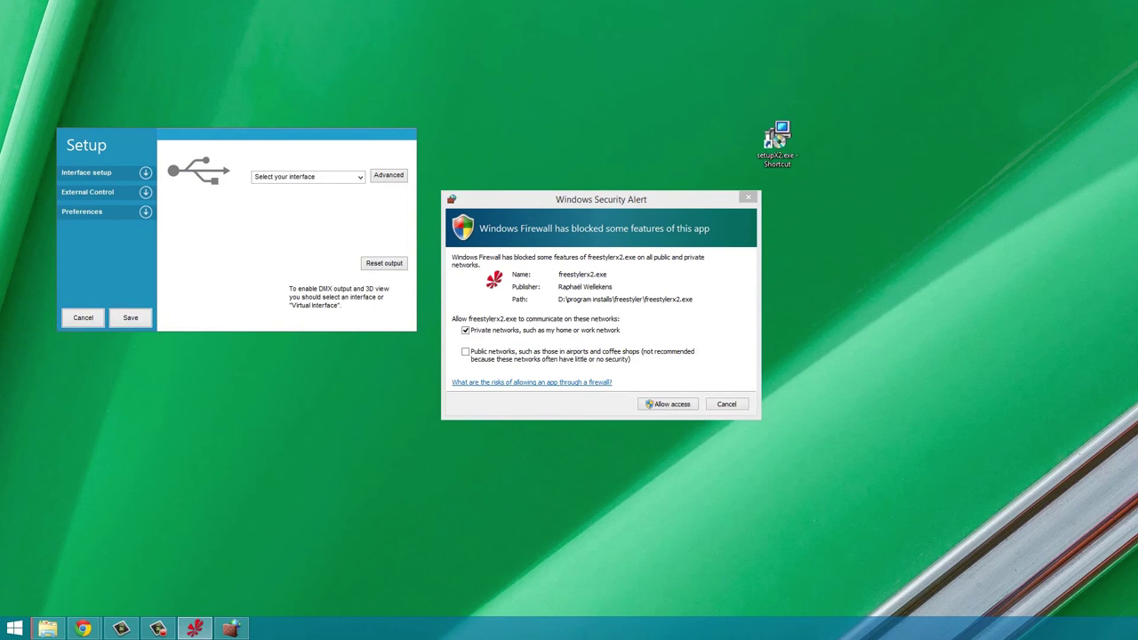
{"action": "left_click", "coordinate": [195, 629]}
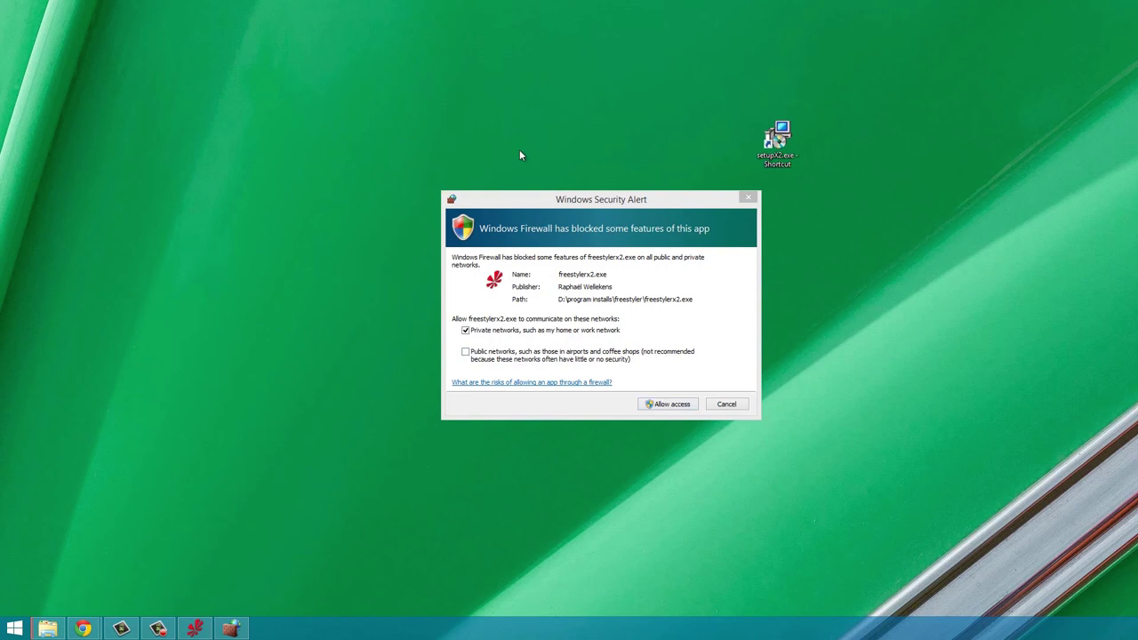
{"action": "left_click", "coordinate": [662, 405]}
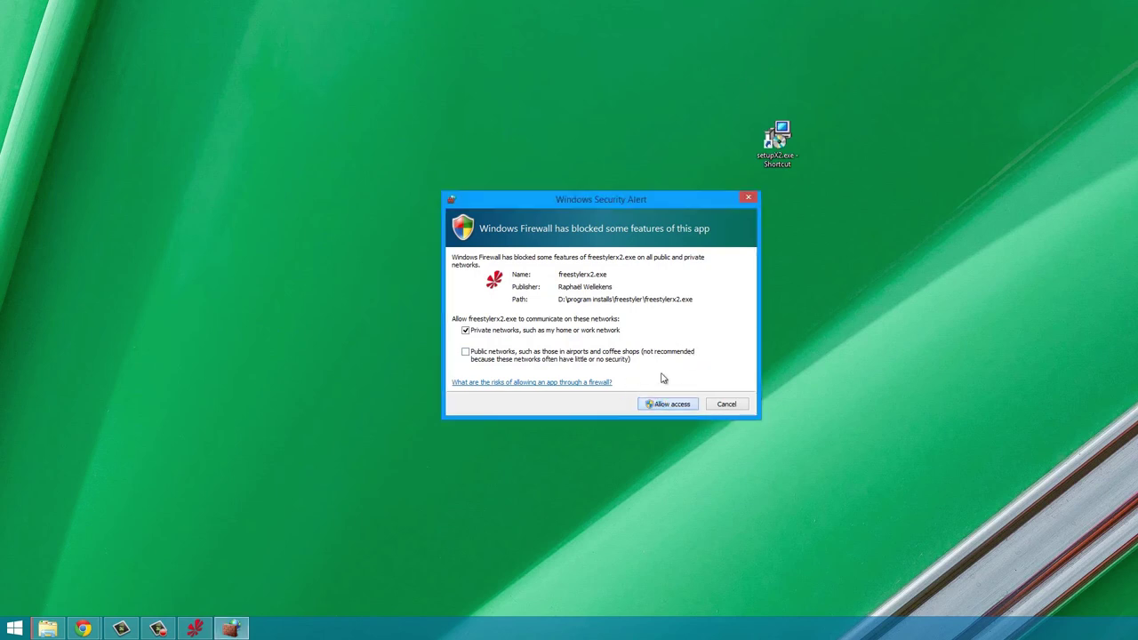
{"action": "left_click", "coordinate": [665, 405]}
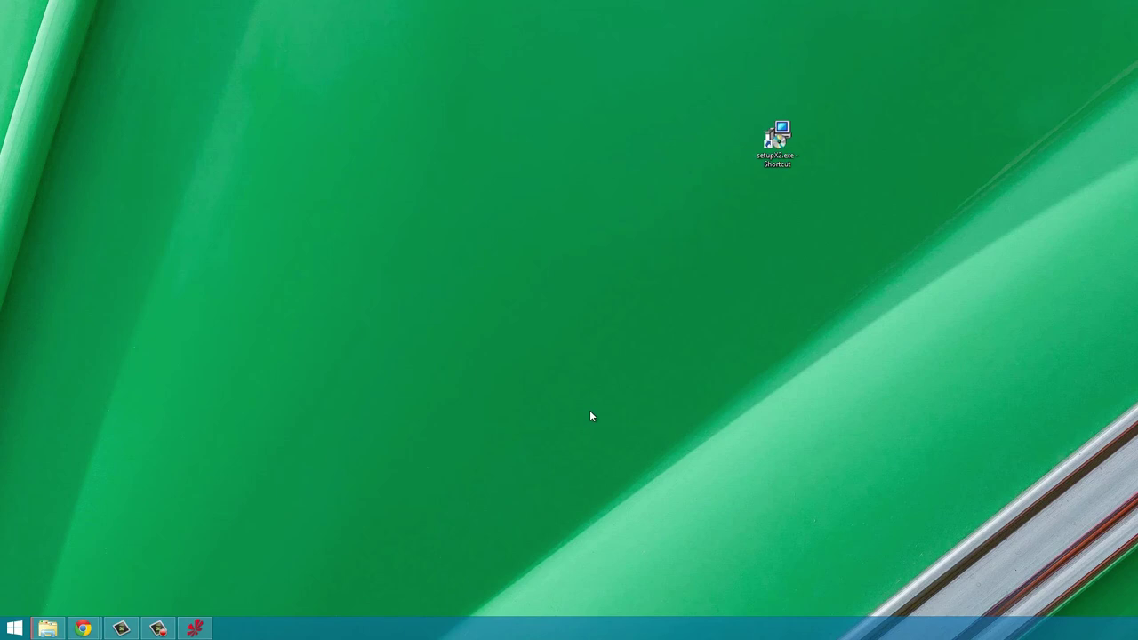
Step: Set the FreeStyler interface to Enttec open DMX with FTDI device FT232R USB UART, and show its advanced settings
{"action": "left_click", "coordinate": [196, 630]}
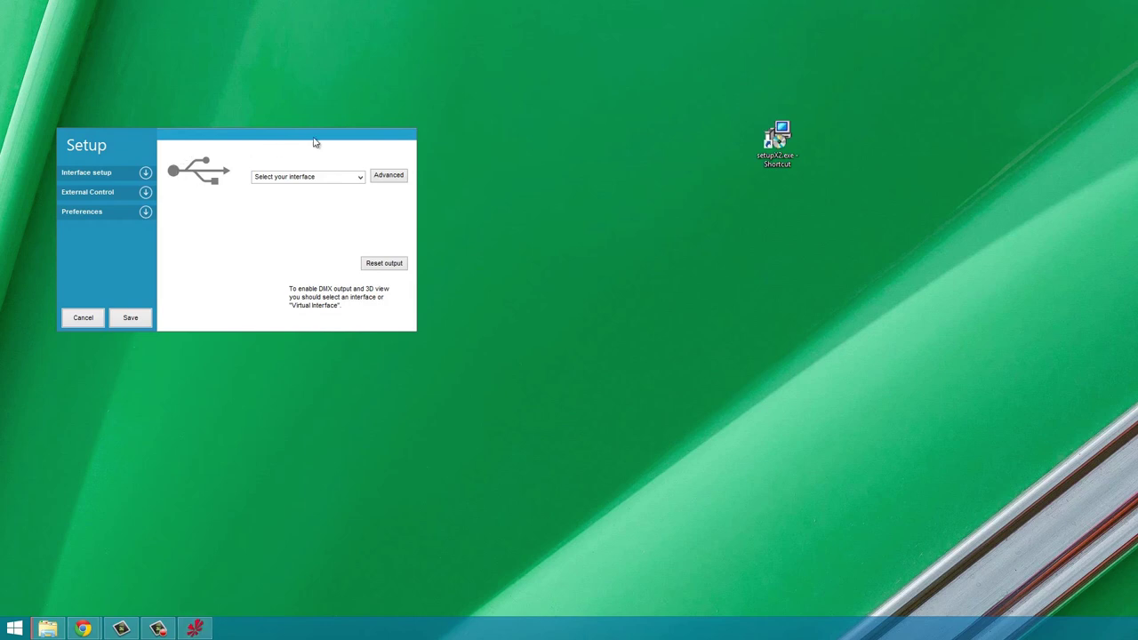
{"action": "left_click_drag", "start_coordinate": [183, 141], "coordinate": [368, 169]}
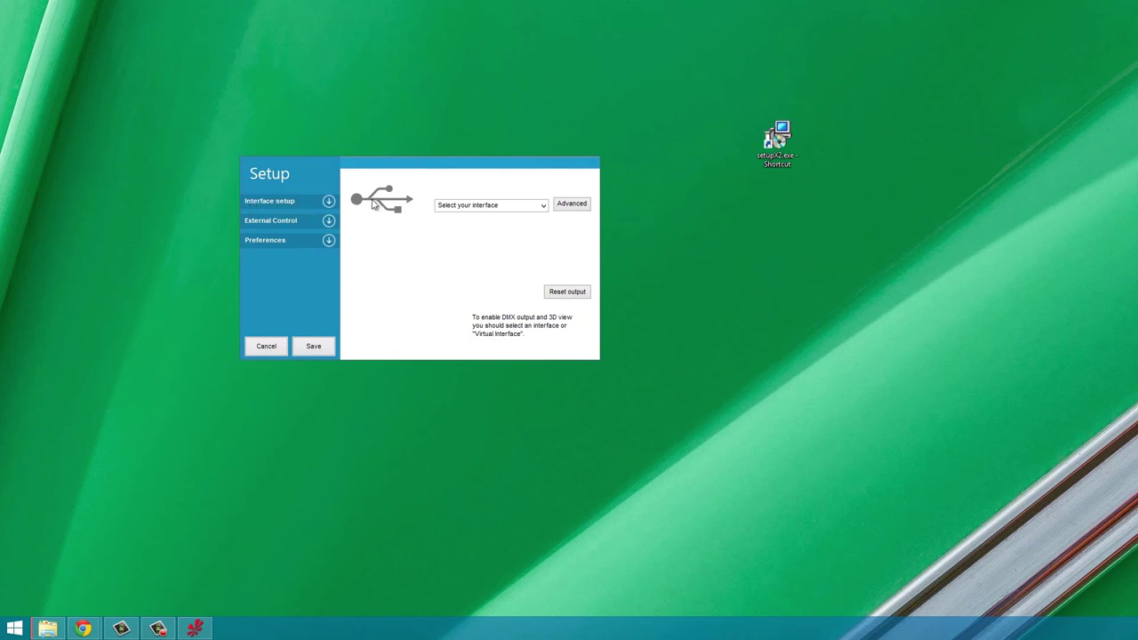
{"action": "left_click", "coordinate": [543, 206]}
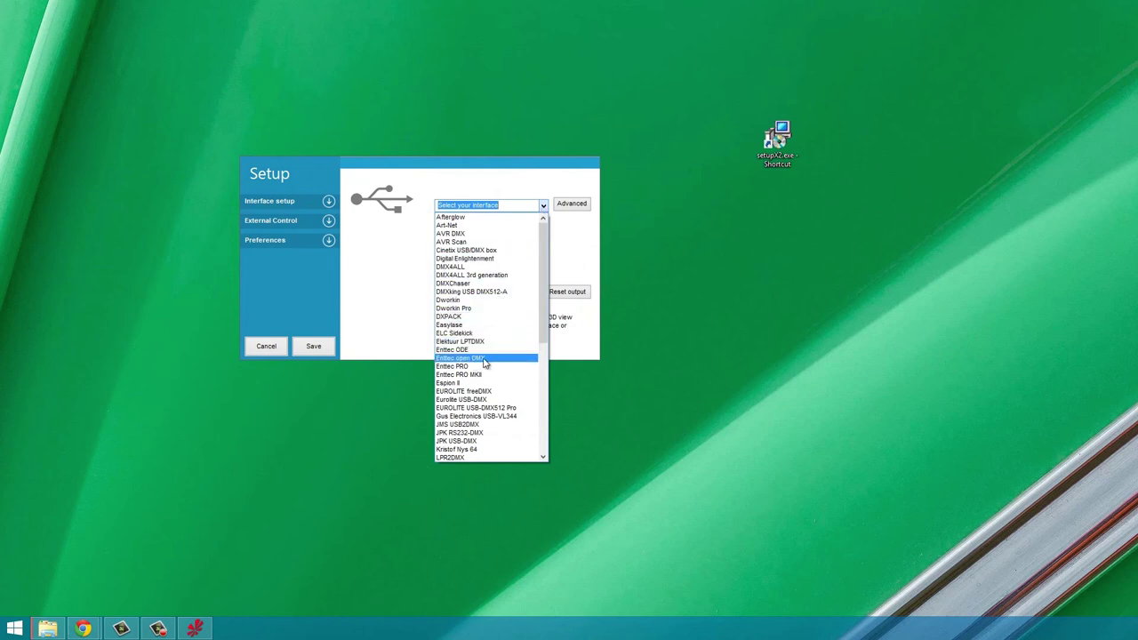
{"action": "left_click", "coordinate": [485, 358]}
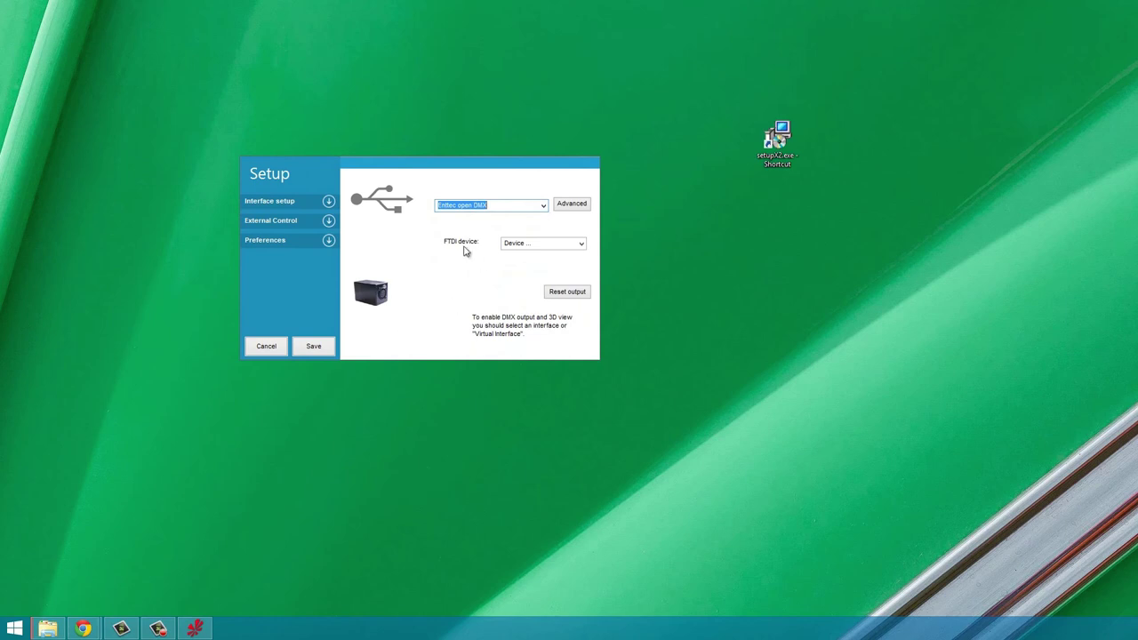
{"action": "left_click", "coordinate": [532, 245]}
{"action": "left_click", "coordinate": [582, 245]}
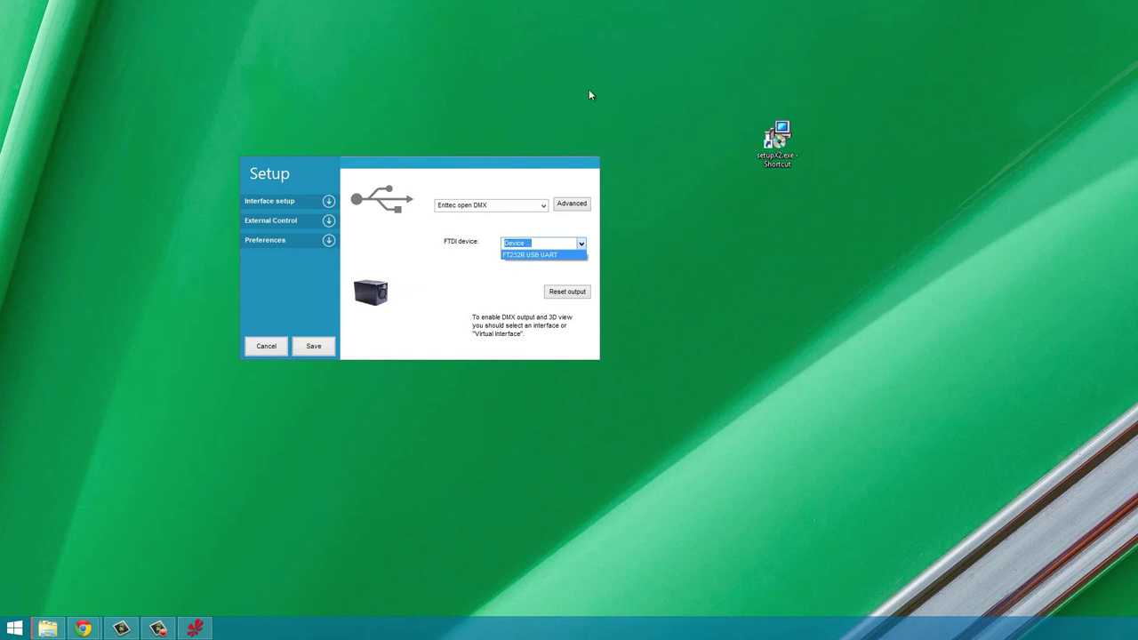
{"action": "left_click", "coordinate": [543, 256]}
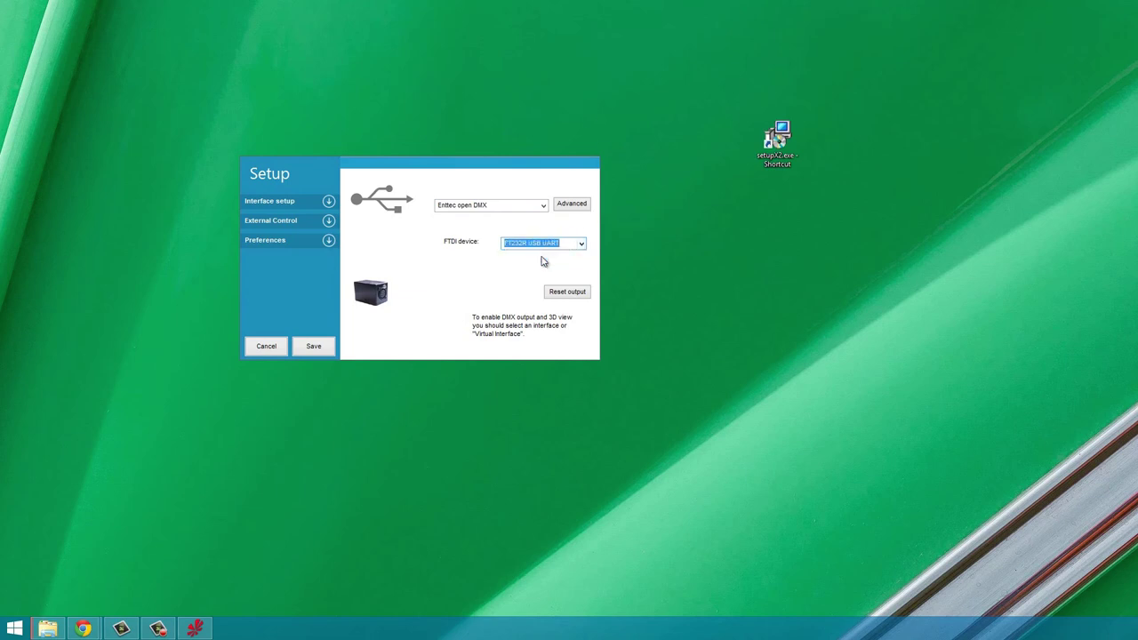
{"action": "left_click", "coordinate": [568, 209]}
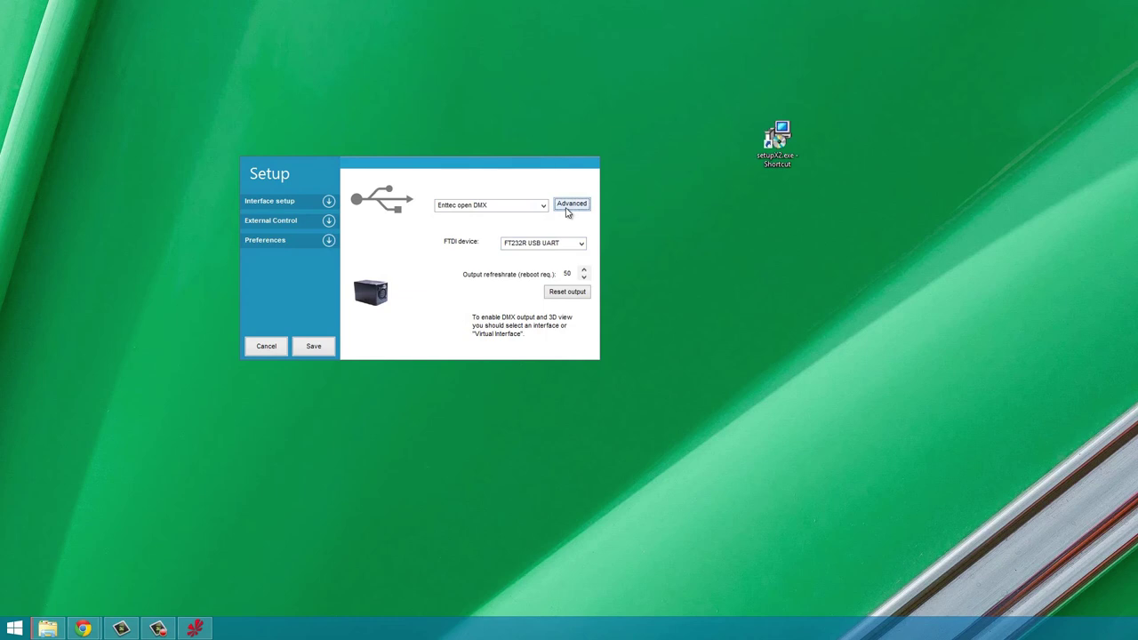
Step: Hide the advanced interface settings and examine the full list of functions assignable under MIDI control
{"action": "left_click", "coordinate": [568, 210]}
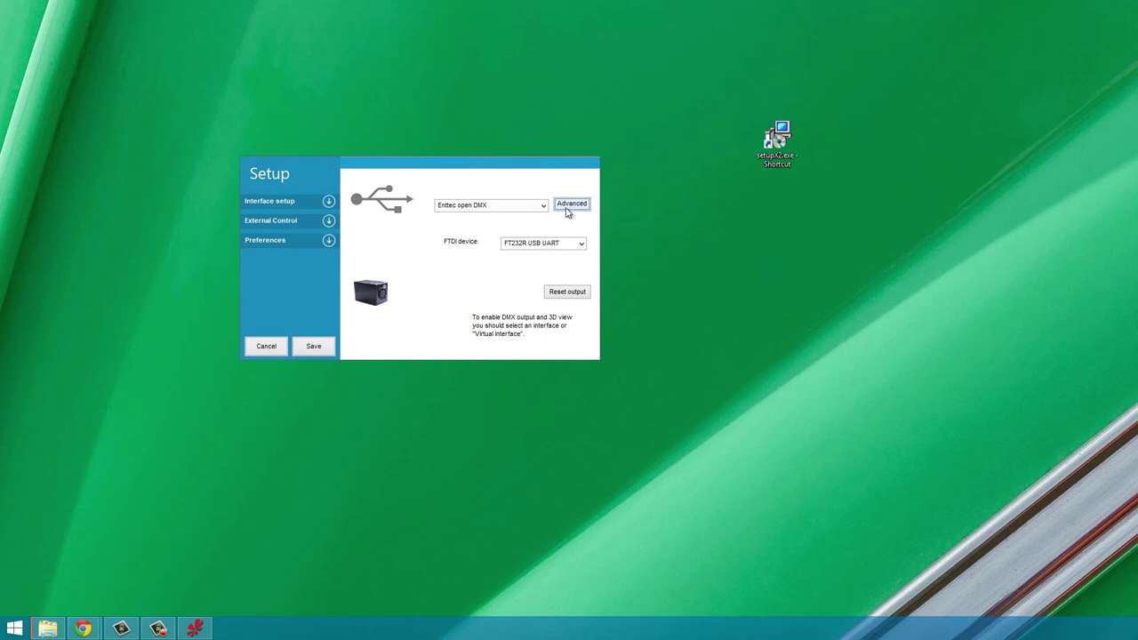
{"action": "left_click", "coordinate": [320, 222]}
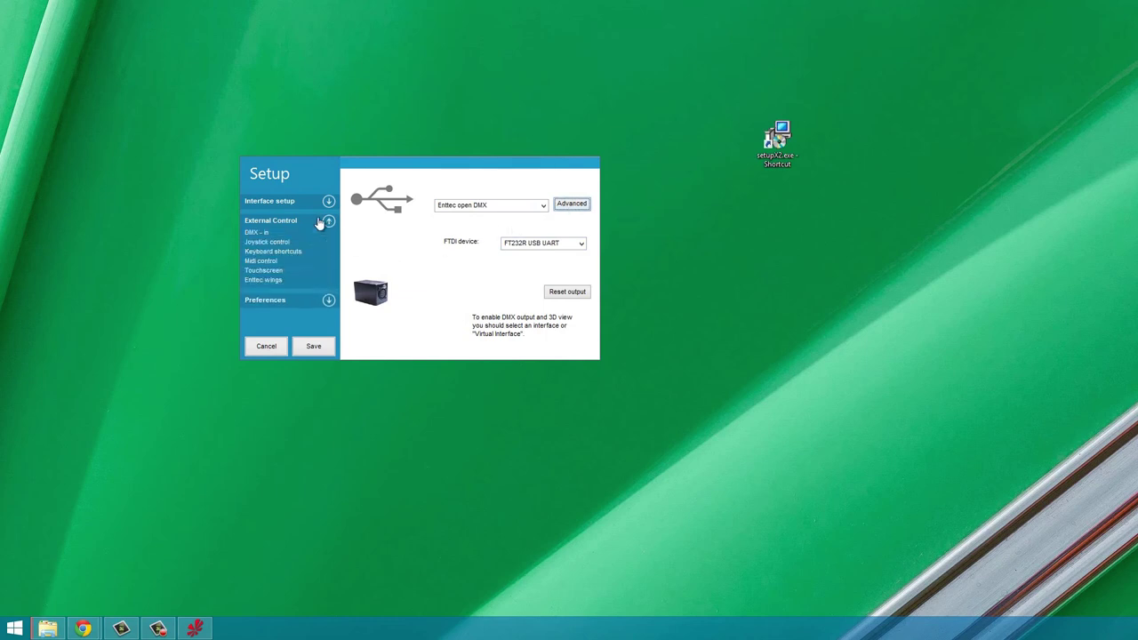
{"action": "left_click", "coordinate": [260, 261]}
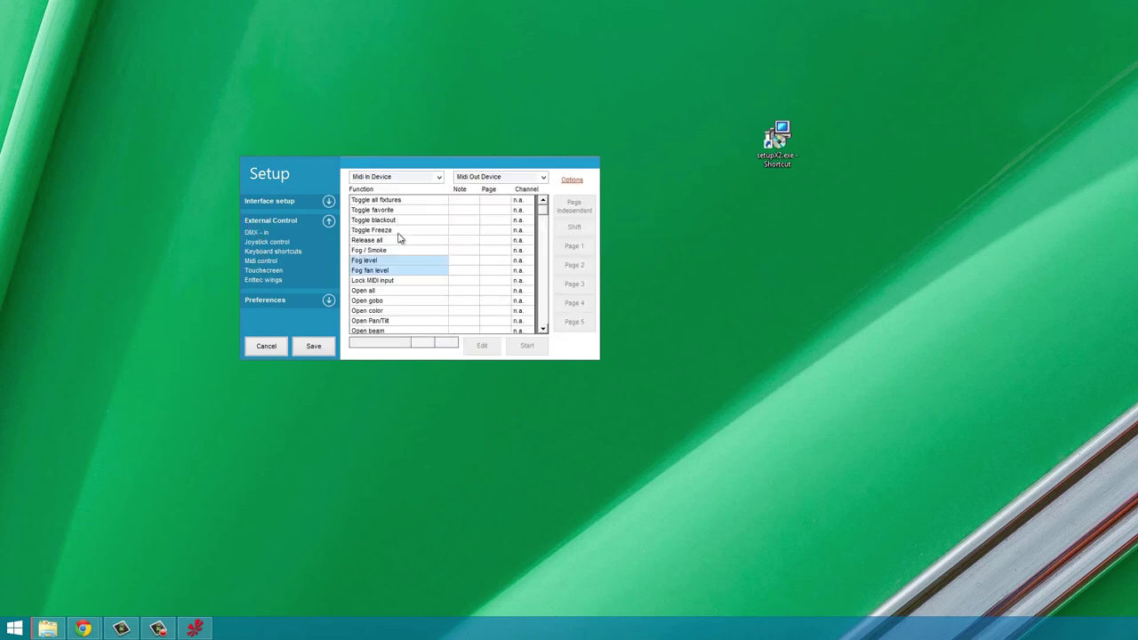
{"action": "scroll", "coordinate": [435, 252], "scroll_direction": "down", "scroll_amount": 3}
{"action": "scroll", "coordinate": [453, 231], "scroll_direction": "down", "scroll_amount": 10}
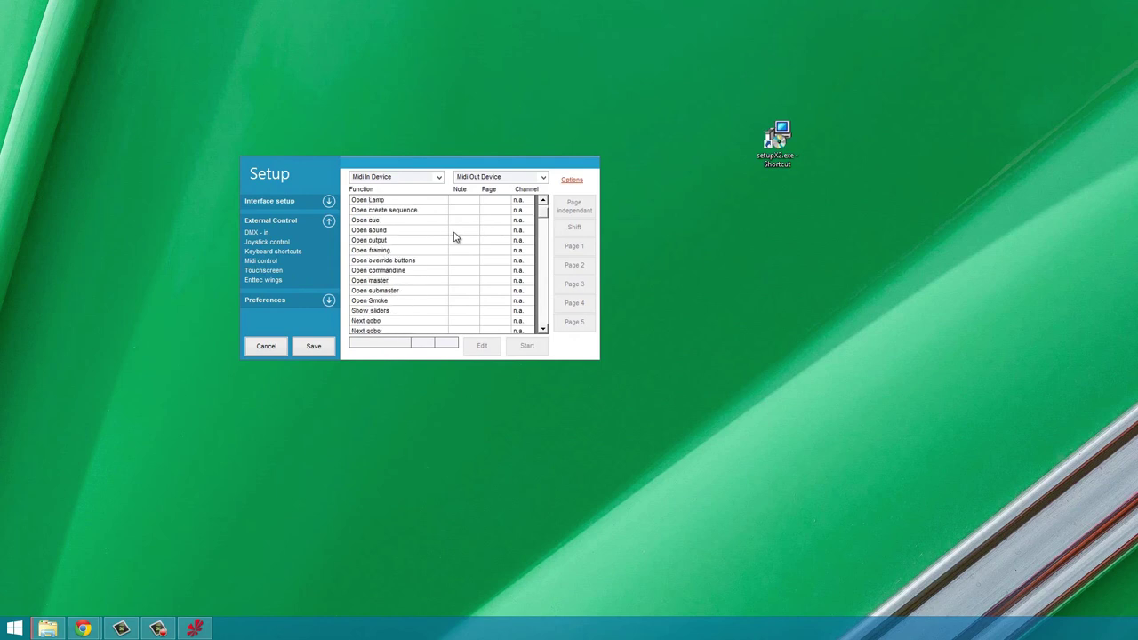
{"action": "scroll", "coordinate": [455, 230], "scroll_direction": "down", "scroll_amount": 8}
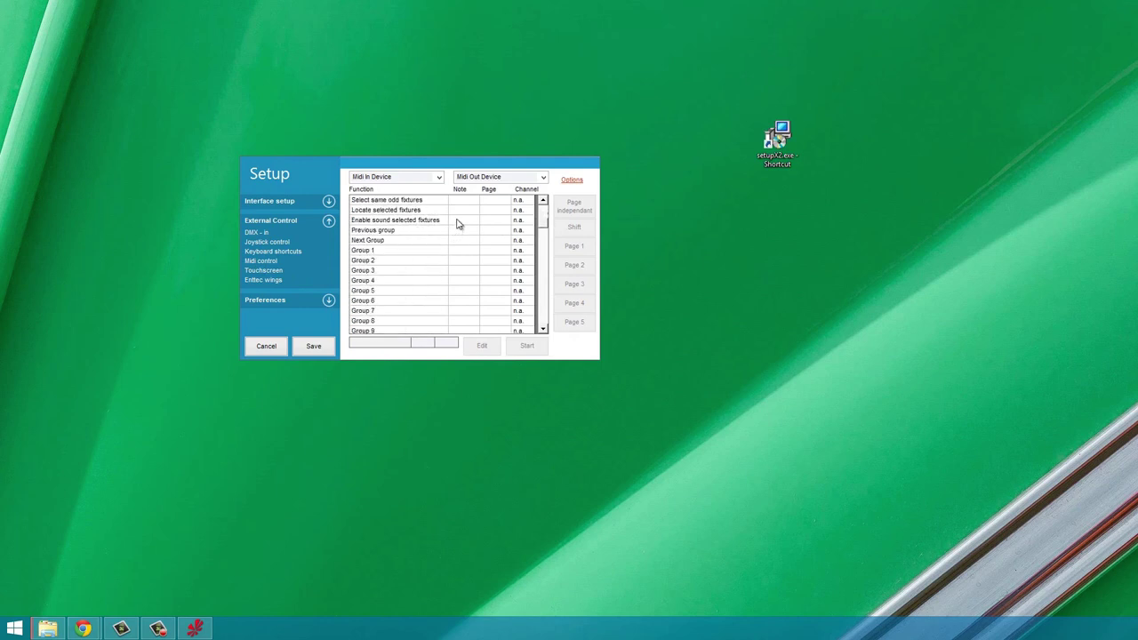
{"action": "scroll", "coordinate": [472, 214], "scroll_direction": "down", "scroll_amount": 20}
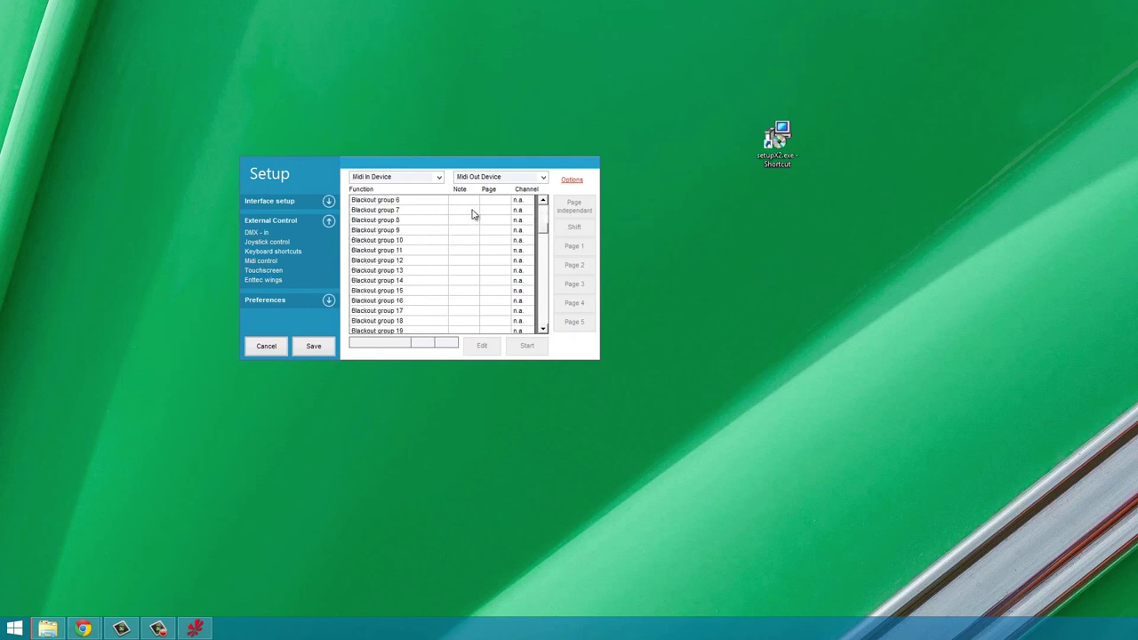
{"action": "scroll", "coordinate": [472, 215], "scroll_direction": "down", "scroll_amount": 13}
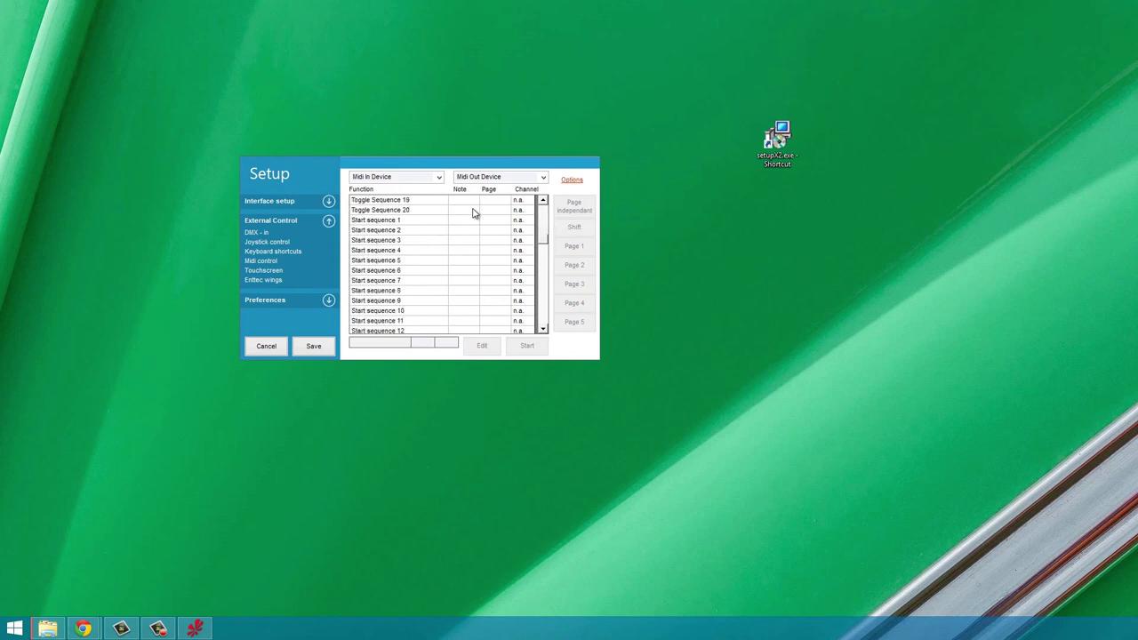
{"action": "scroll", "coordinate": [488, 230], "scroll_direction": "down", "scroll_amount": 12}
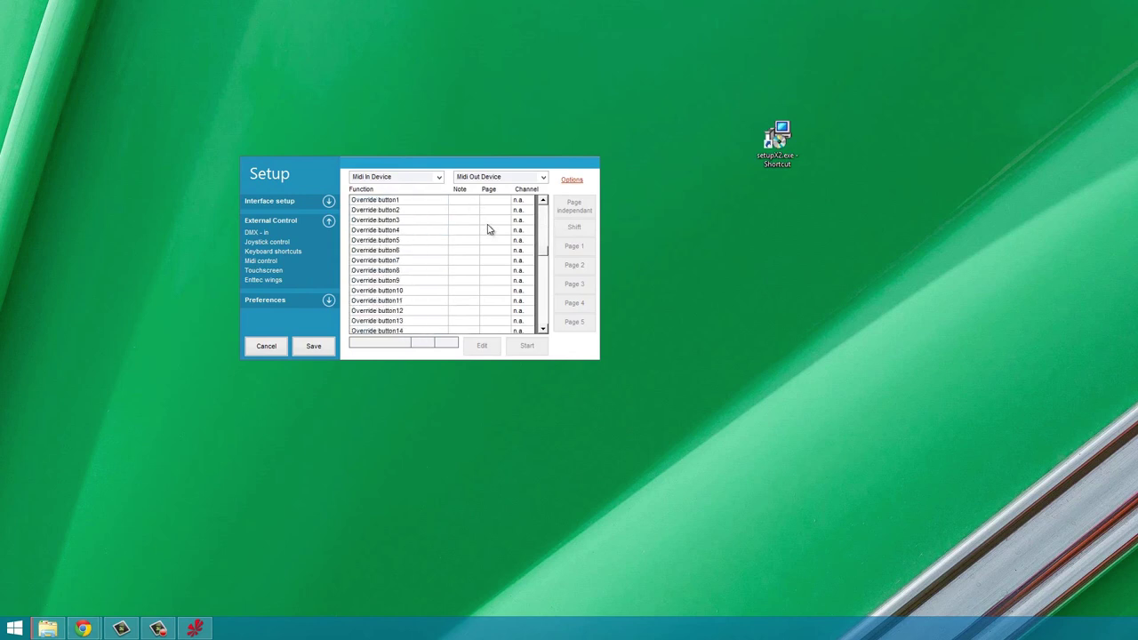
{"action": "scroll", "coordinate": [498, 262], "scroll_direction": "down", "scroll_amount": 12}
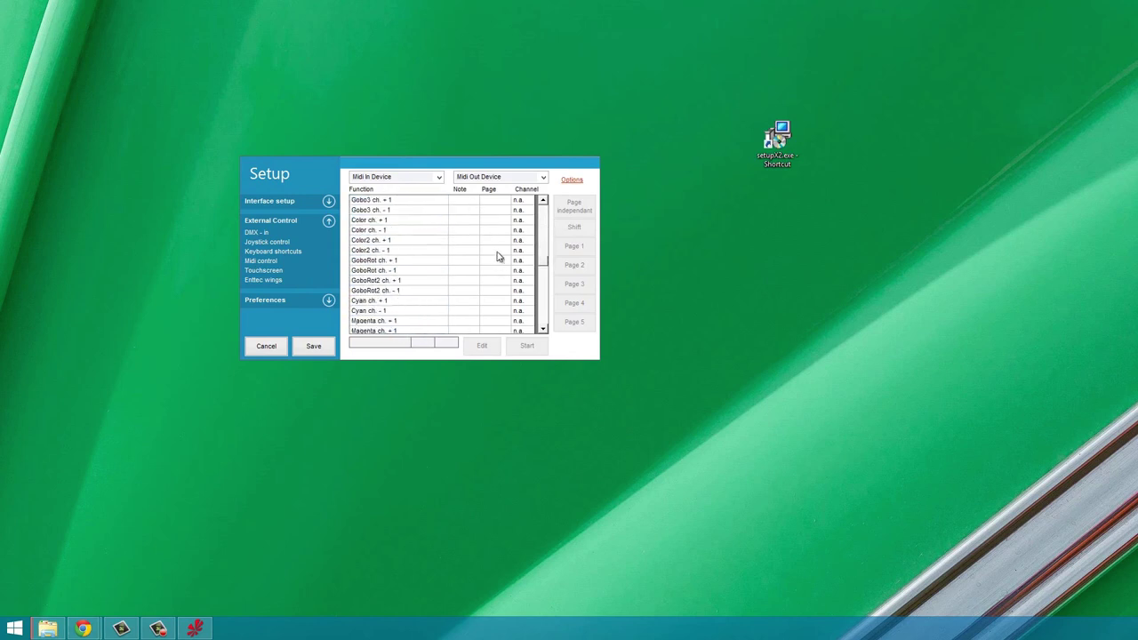
{"action": "scroll", "coordinate": [512, 265], "scroll_direction": "down", "scroll_amount": 4}
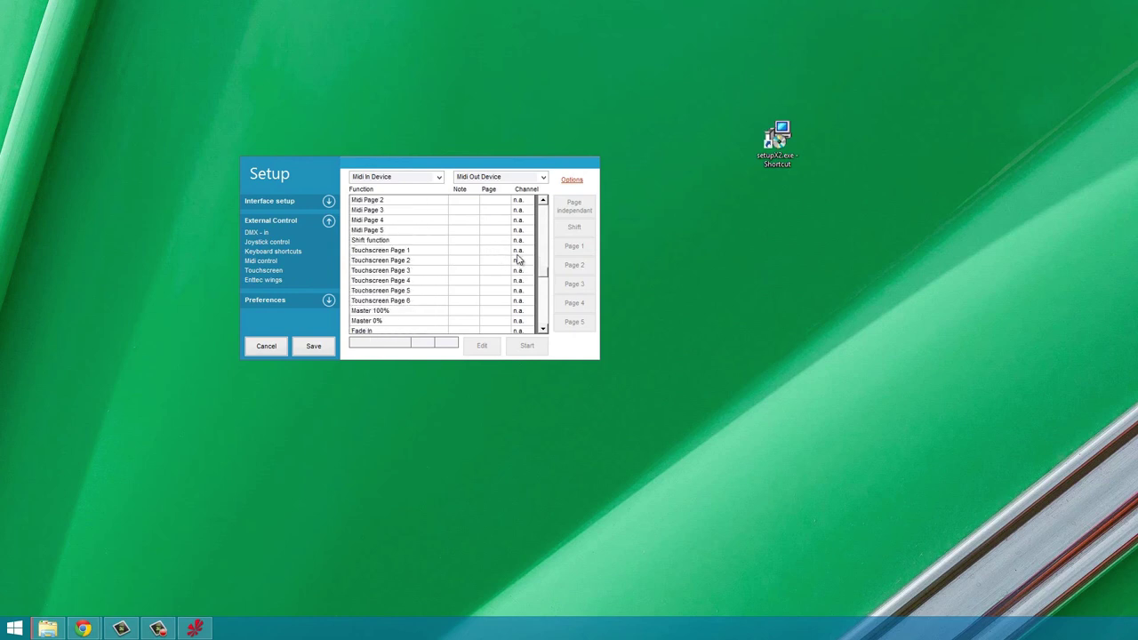
{"action": "scroll", "coordinate": [515, 258], "scroll_direction": "up", "scroll_amount": 6}
{"action": "scroll", "coordinate": [516, 249], "scroll_direction": "up", "scroll_amount": 5}
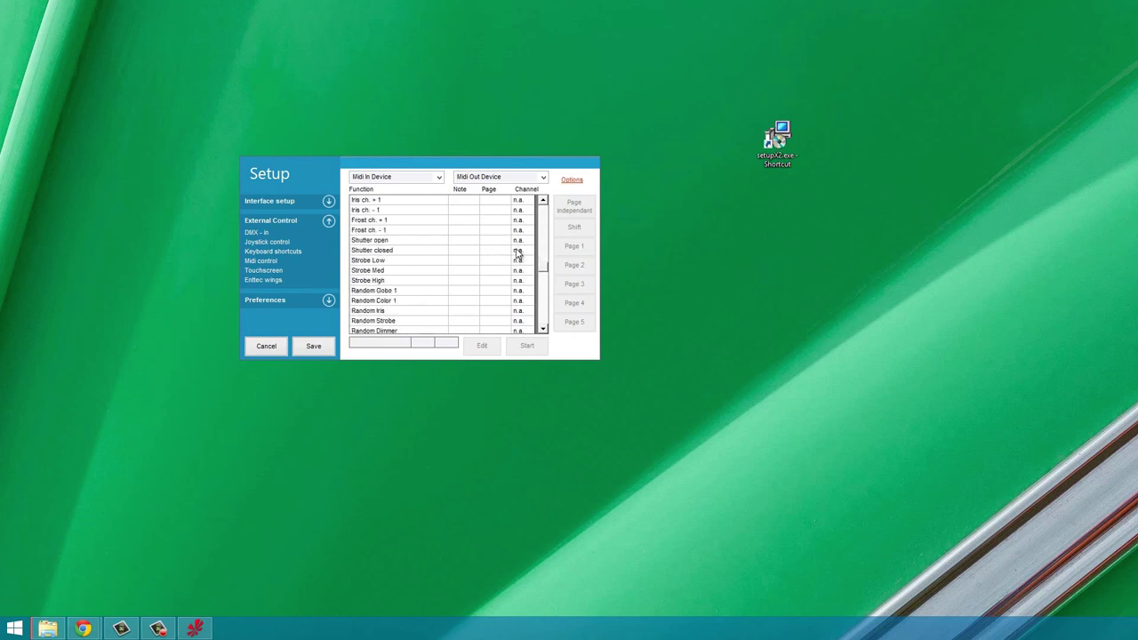
{"action": "scroll", "coordinate": [520, 239], "scroll_direction": "down", "scroll_amount": 4}
{"action": "scroll", "coordinate": [523, 233], "scroll_direction": "down", "scroll_amount": 7}
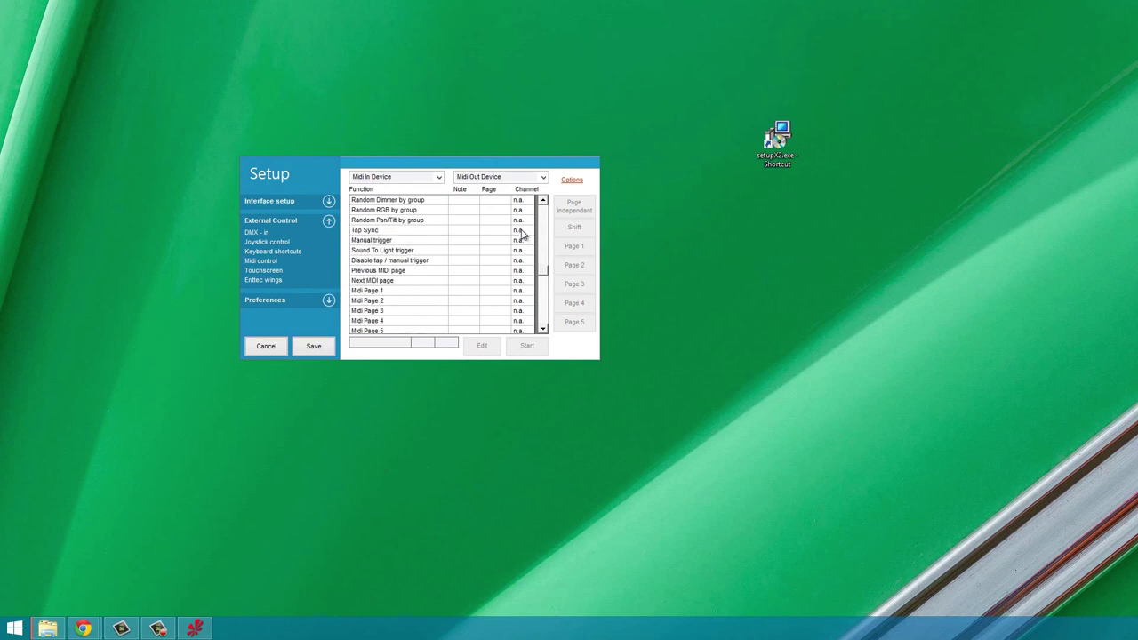
{"action": "scroll", "coordinate": [520, 235], "scroll_direction": "down", "scroll_amount": 10}
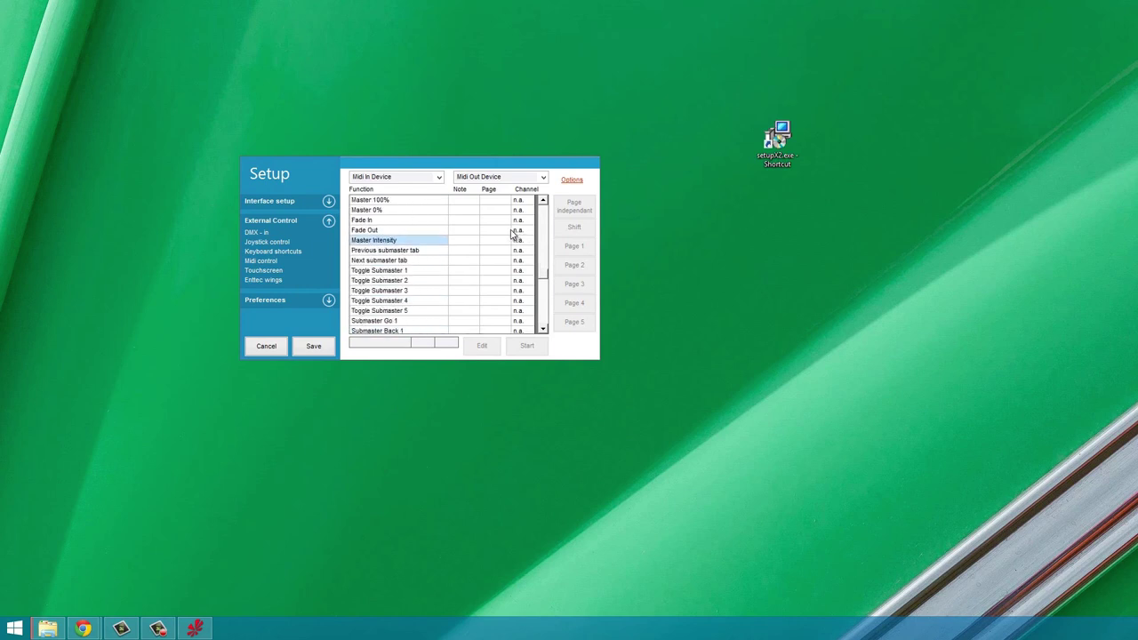
{"action": "scroll", "coordinate": [508, 237], "scroll_direction": "down", "scroll_amount": 12}
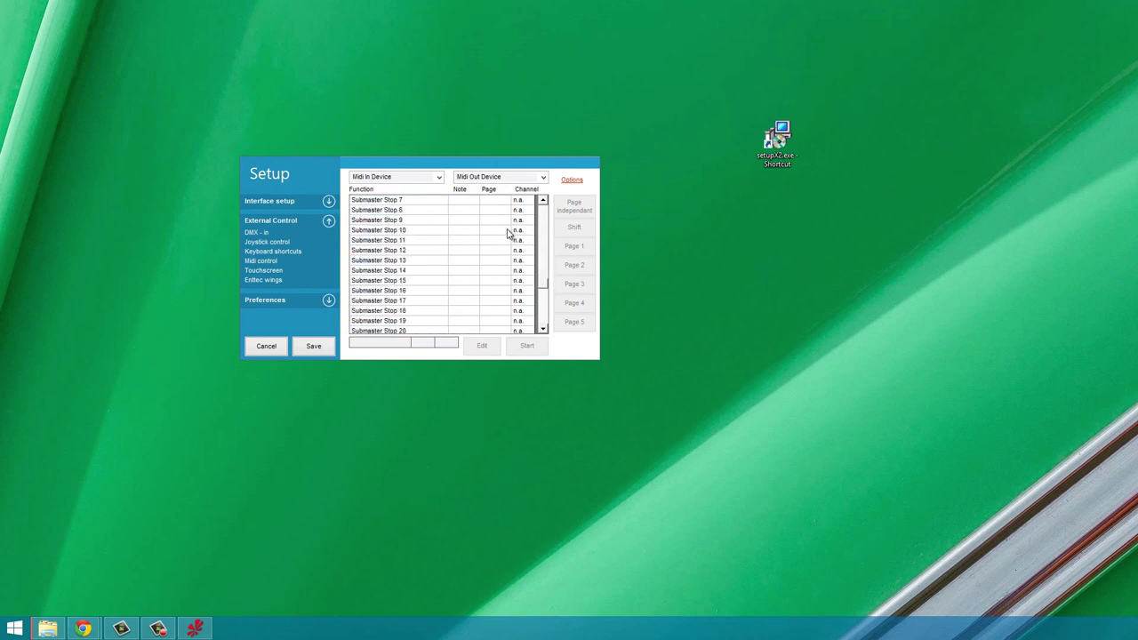
{"action": "scroll", "coordinate": [509, 258], "scroll_direction": "down", "scroll_amount": 13}
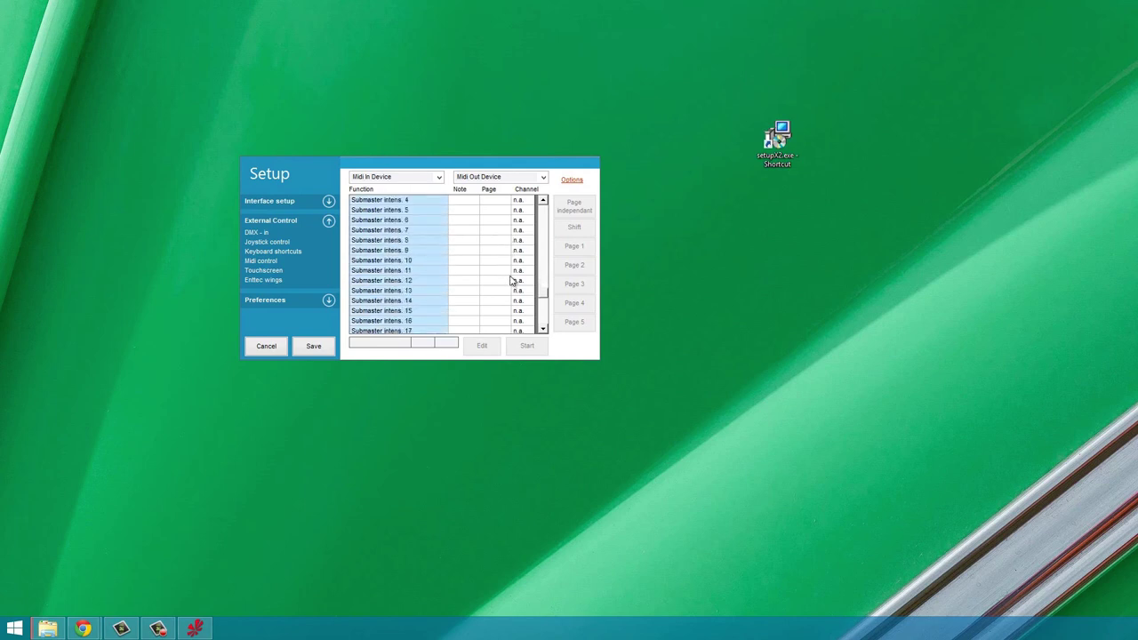
{"action": "scroll", "coordinate": [502, 284], "scroll_direction": "down", "scroll_amount": 12}
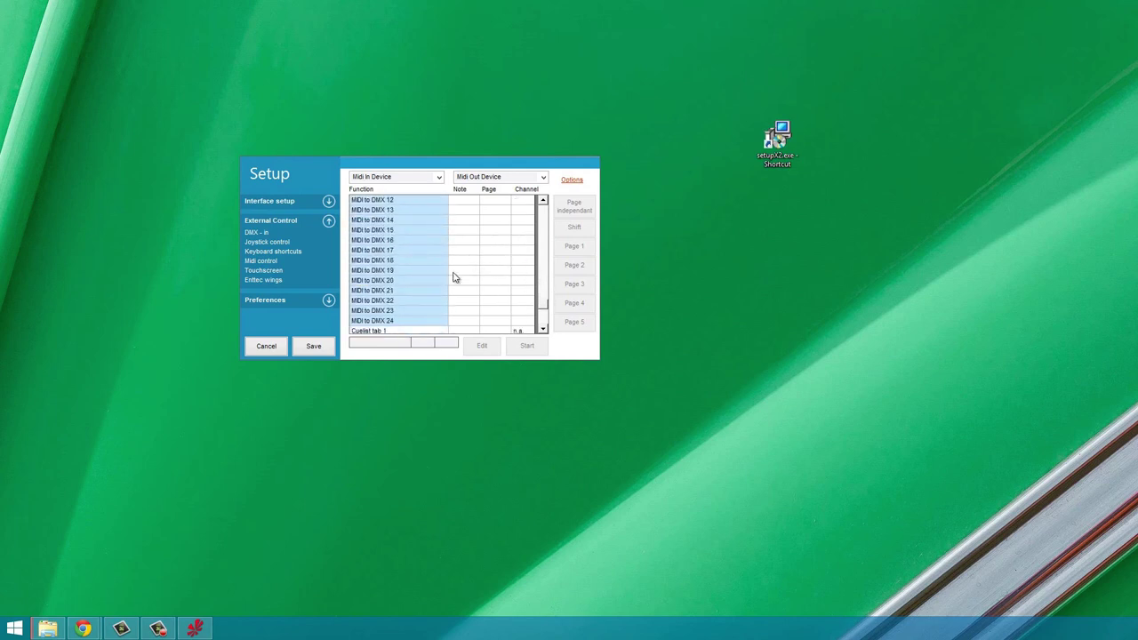
{"action": "scroll", "coordinate": [417, 295], "scroll_direction": "down", "scroll_amount": 12}
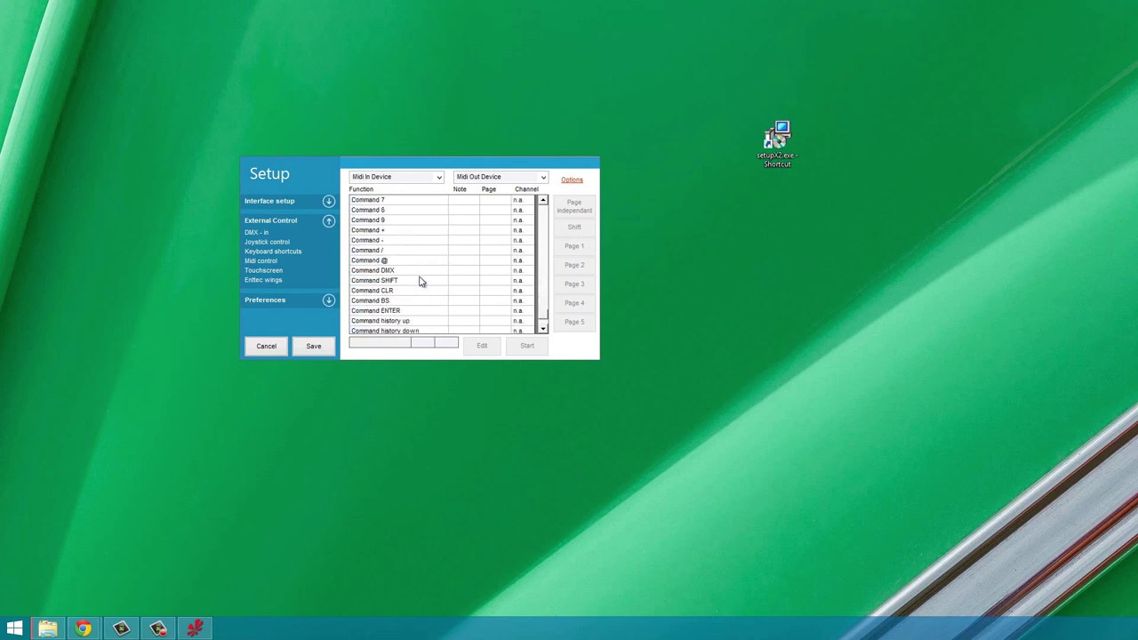
Step: Expand the Preferences setup options, save the setup, and maximize the FreeStyler X2 main window
{"action": "left_click", "coordinate": [275, 299]}
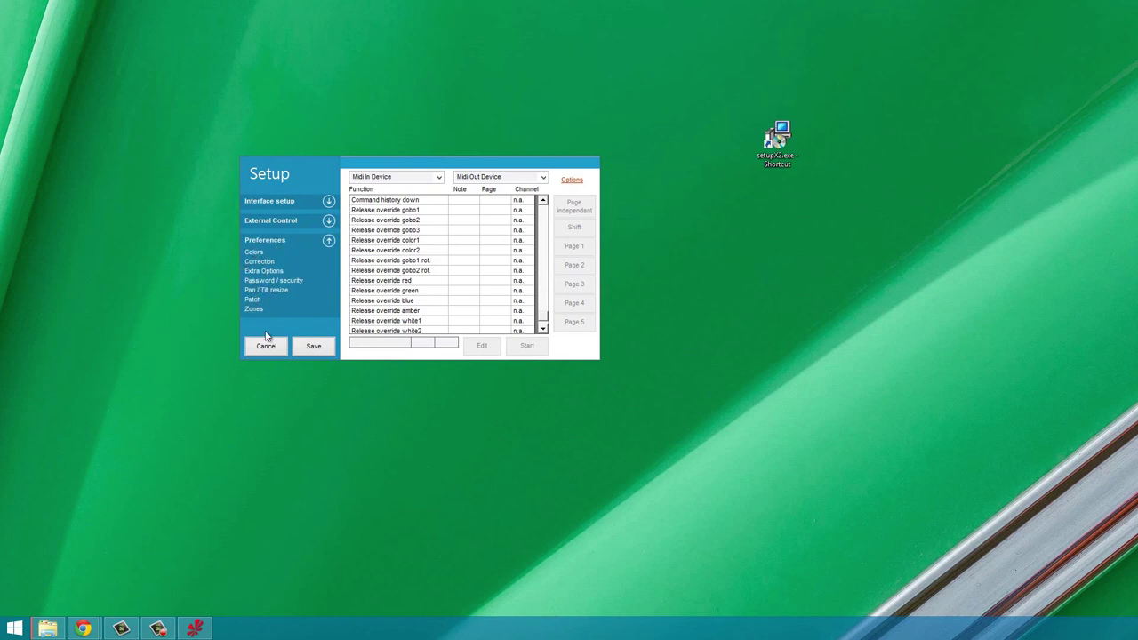
{"action": "left_click", "coordinate": [313, 346]}
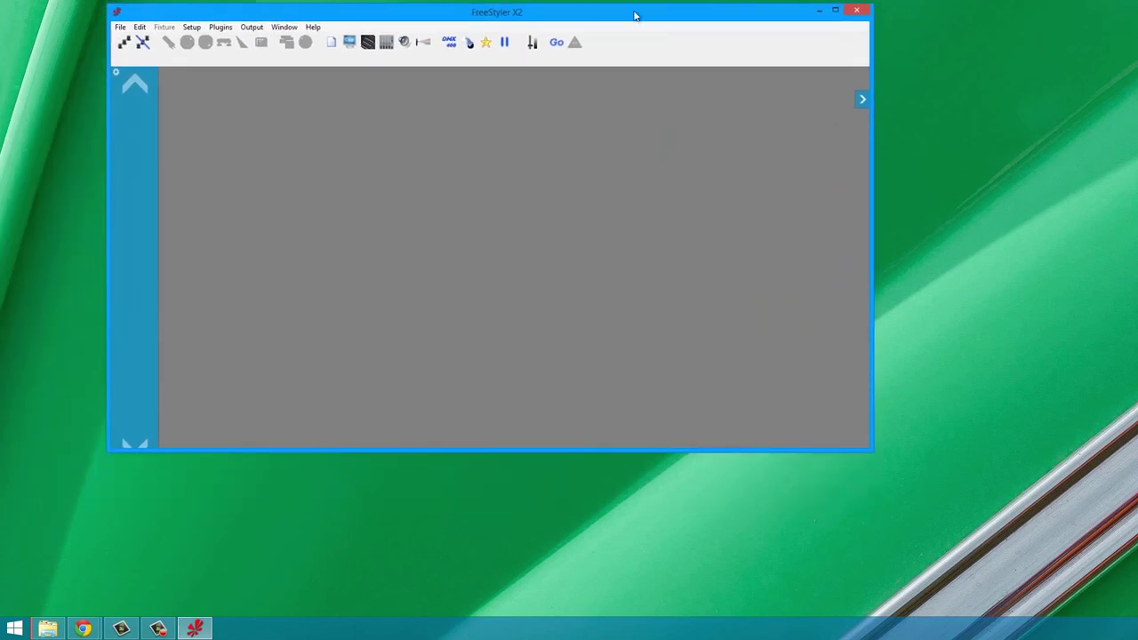
{"action": "left_click_drag", "start_coordinate": [637, 15], "coordinate": [646, 8]}
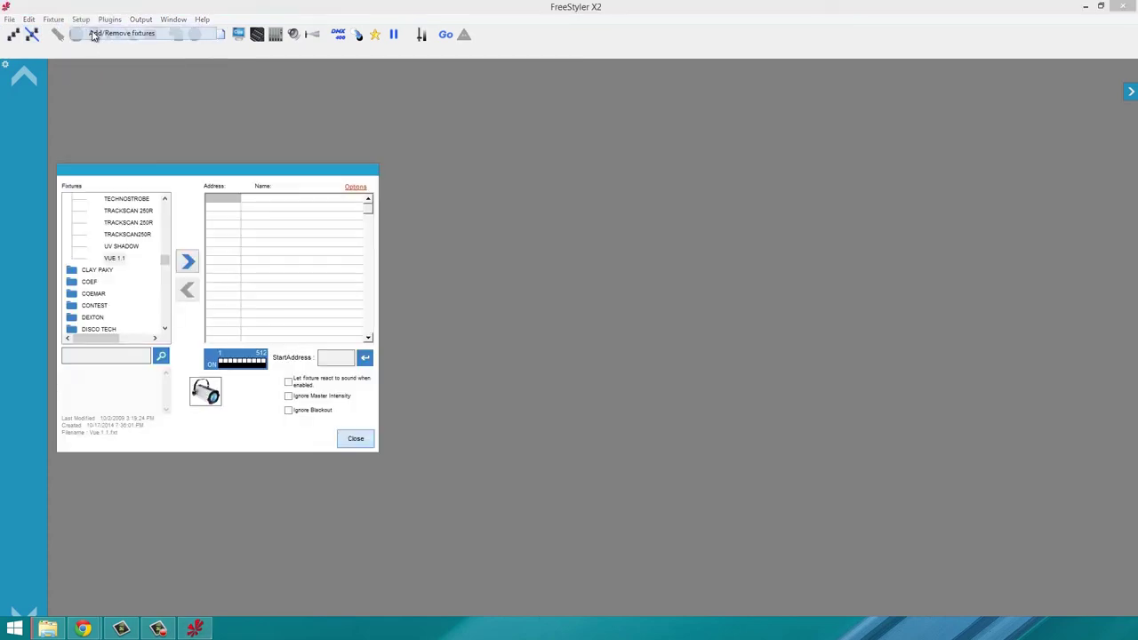
Step: Find VUE 1.1 in the fixture library and add one at row 1, DMX universe 1, start address 1, with addressing enabled
{"action": "left_click_drag", "start_coordinate": [164, 257], "coordinate": [189, 281]}
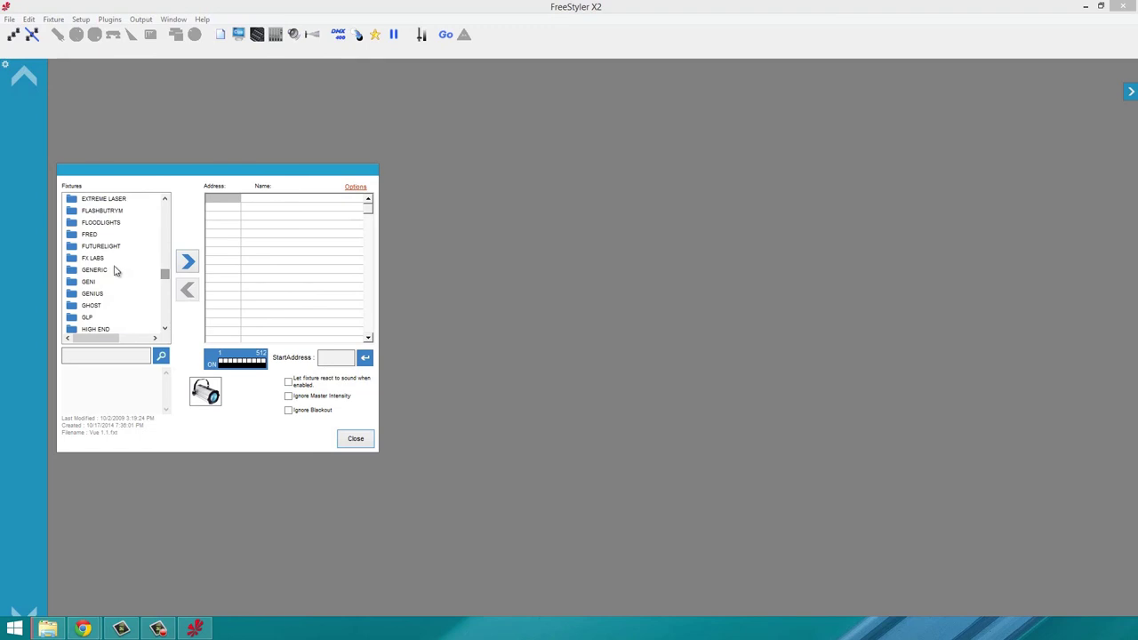
{"action": "left_click", "coordinate": [94, 271]}
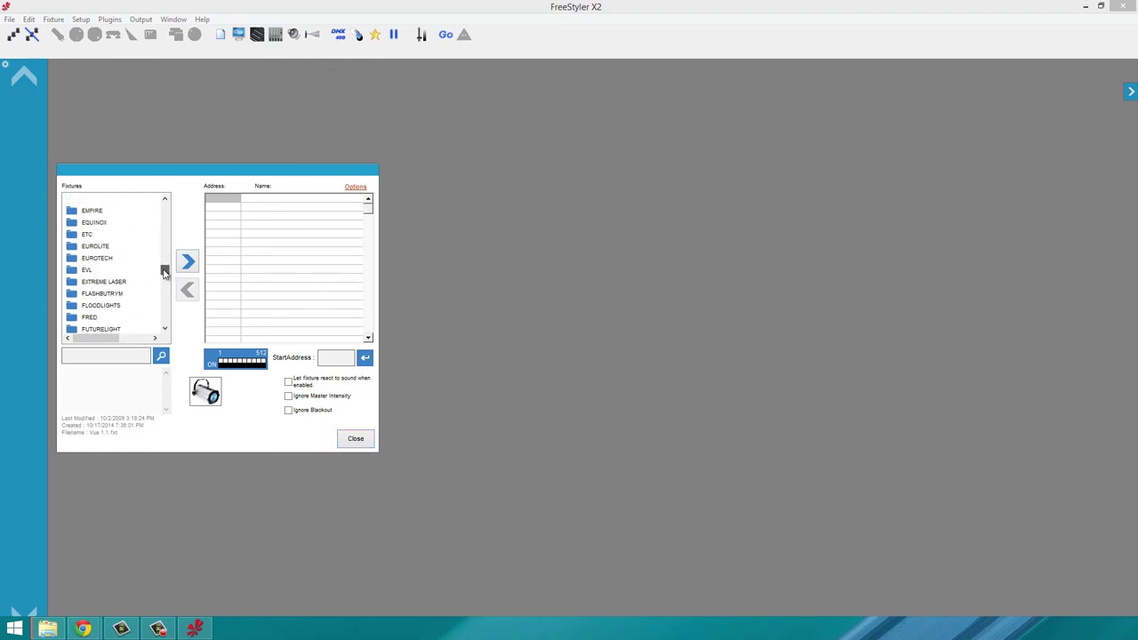
{"action": "mouse_move", "coordinate": [163, 273]}
{"action": "left_mouse_down"}
{"action": "mouse_move", "coordinate": [178, 219]}
{"action": "mouse_move", "coordinate": [184, 268]}
{"action": "left_mouse_up"}
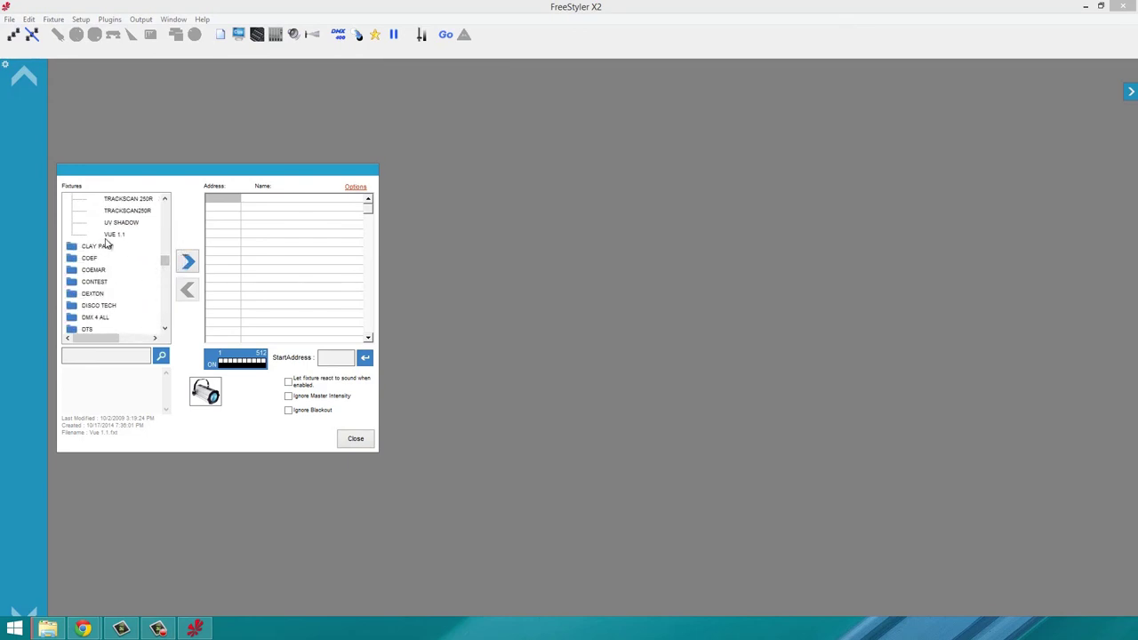
{"action": "left_click", "coordinate": [112, 235]}
{"action": "left_click", "coordinate": [187, 263]}
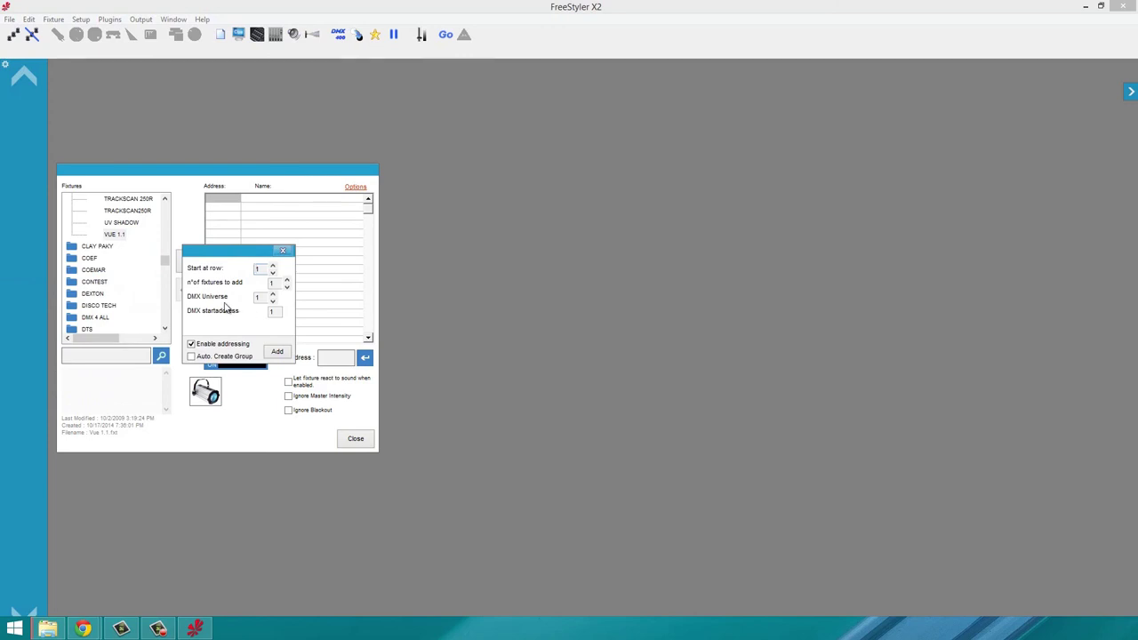
{"action": "left_click", "coordinate": [277, 312]}
{"action": "double_click", "coordinate": [278, 311]}
{"action": "type", "text": "1"}
{"action": "left_click", "coordinate": [278, 353]}
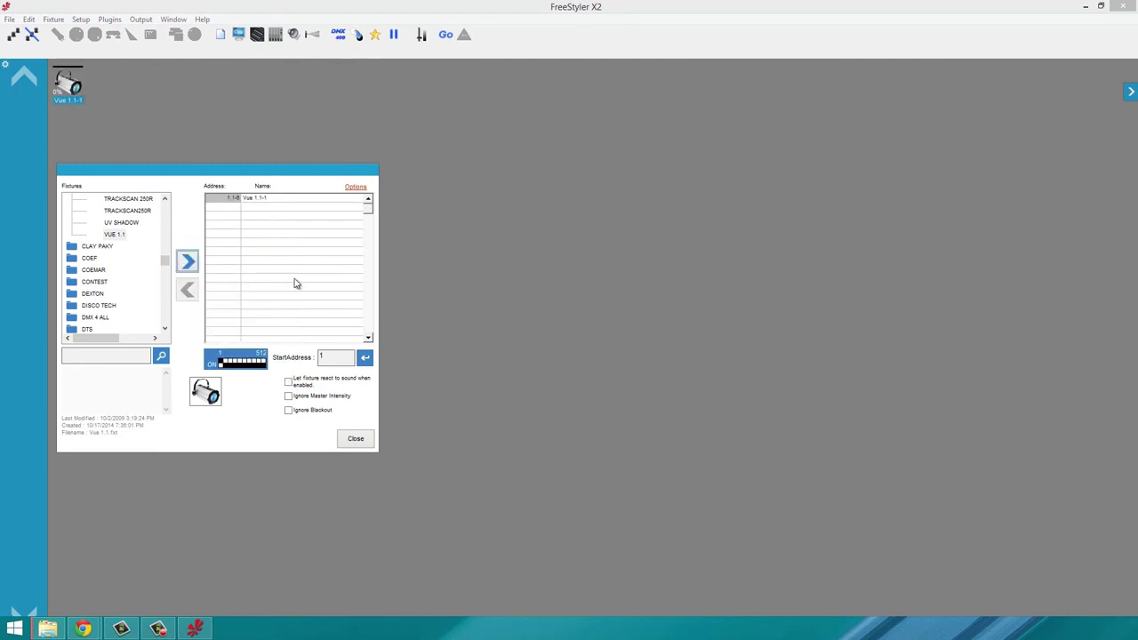
Step: Select the added Vue 1.1-1 fixture in the patch list and close the fixture setup
{"action": "left_click", "coordinate": [273, 200]}
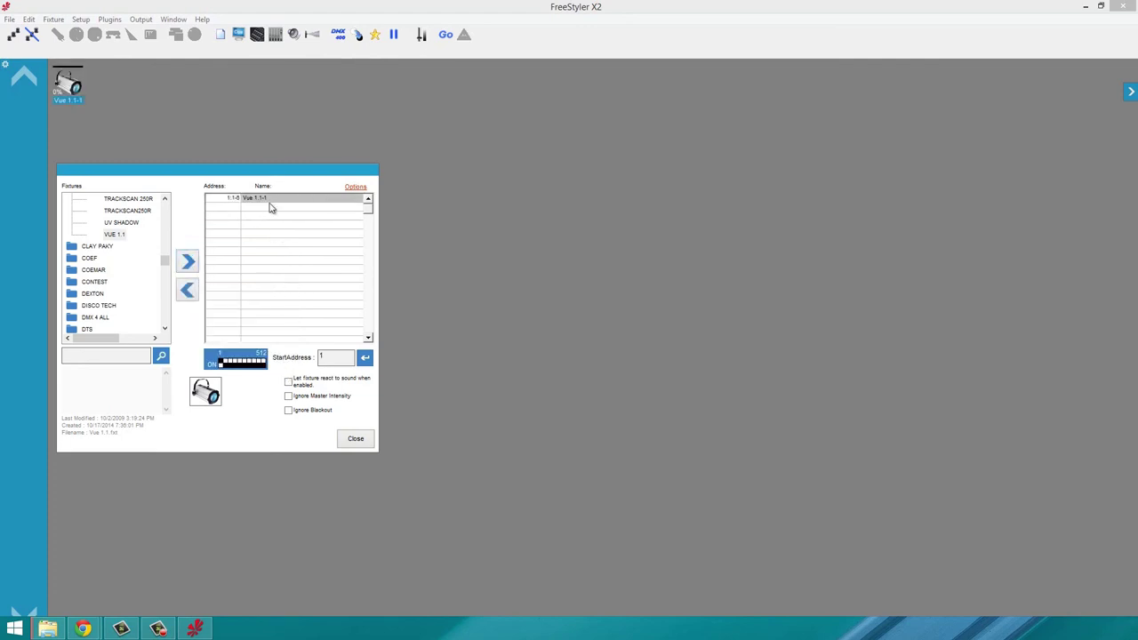
{"action": "left_click", "coordinate": [299, 390]}
{"action": "left_click", "coordinate": [355, 440]}
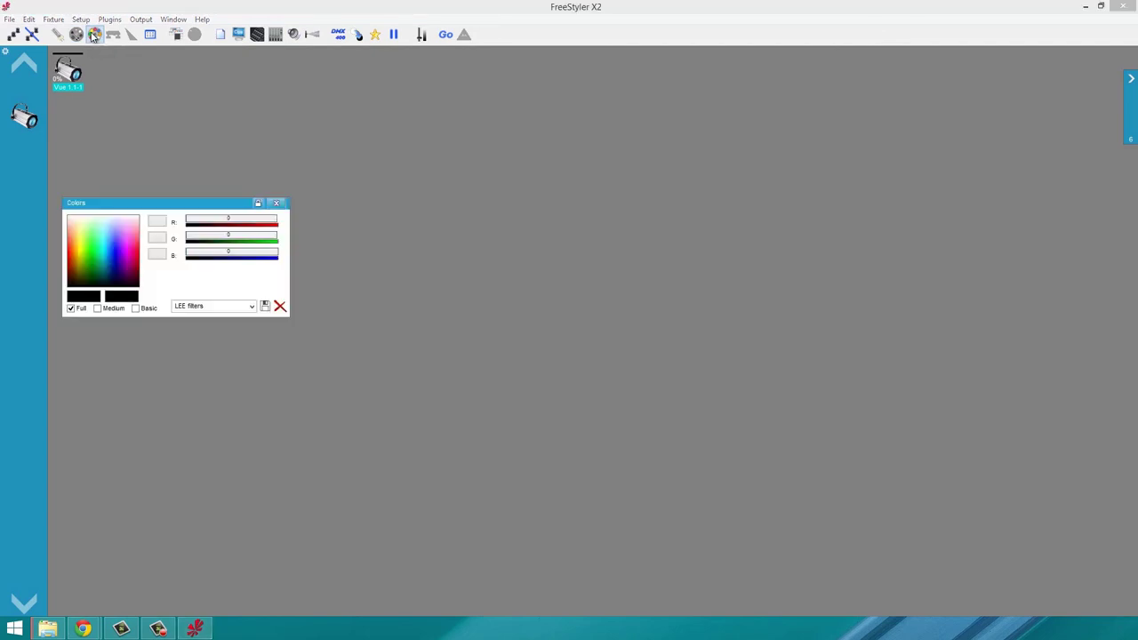
Step: Move the Colors window further into the workspace and choose green for the Vue 1.1-1 fixture
{"action": "left_click_drag", "start_coordinate": [126, 206], "coordinate": [214, 178]}
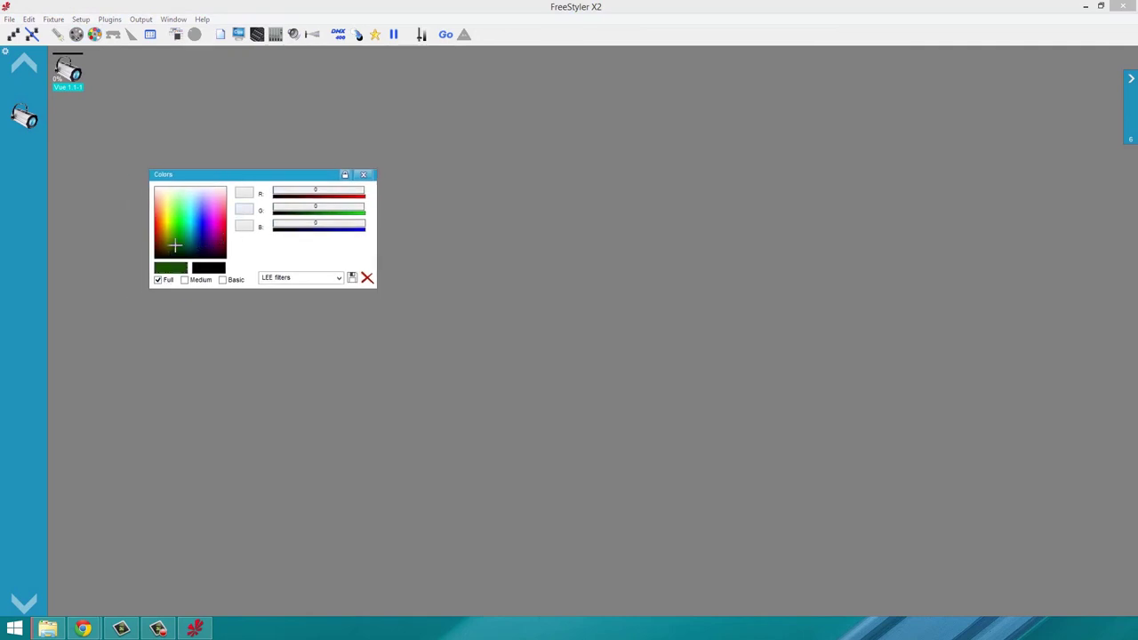
{"action": "left_click", "coordinate": [179, 227]}
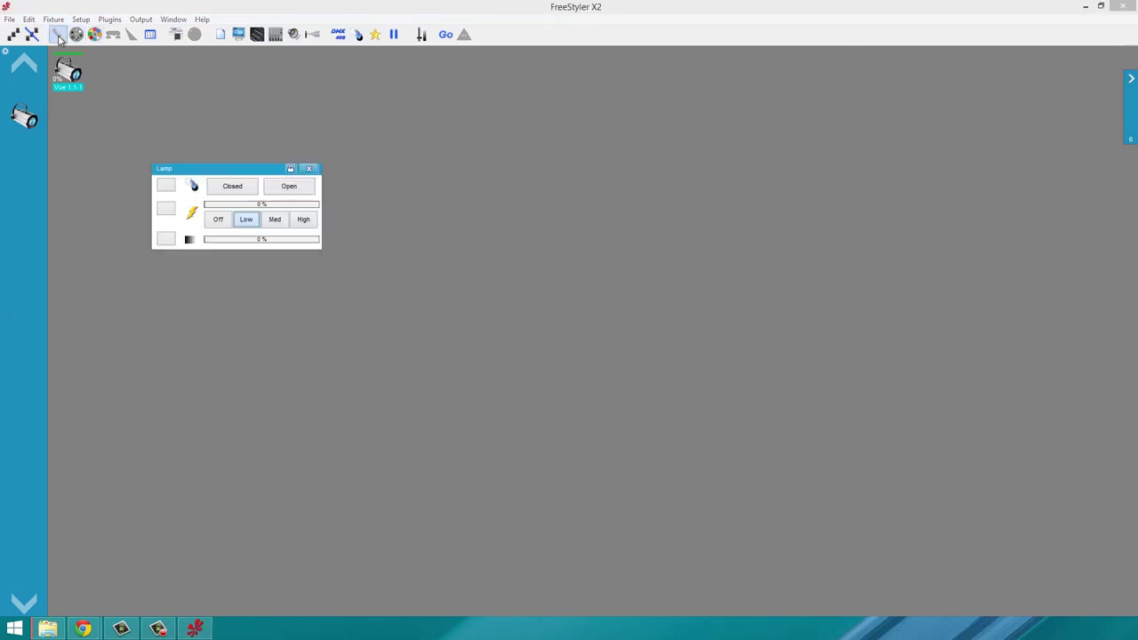
Step: Test the Vue 1.1-1 lamp strobe at High, Med and Low, and turn the strobe off
{"action": "left_click", "coordinate": [301, 224]}
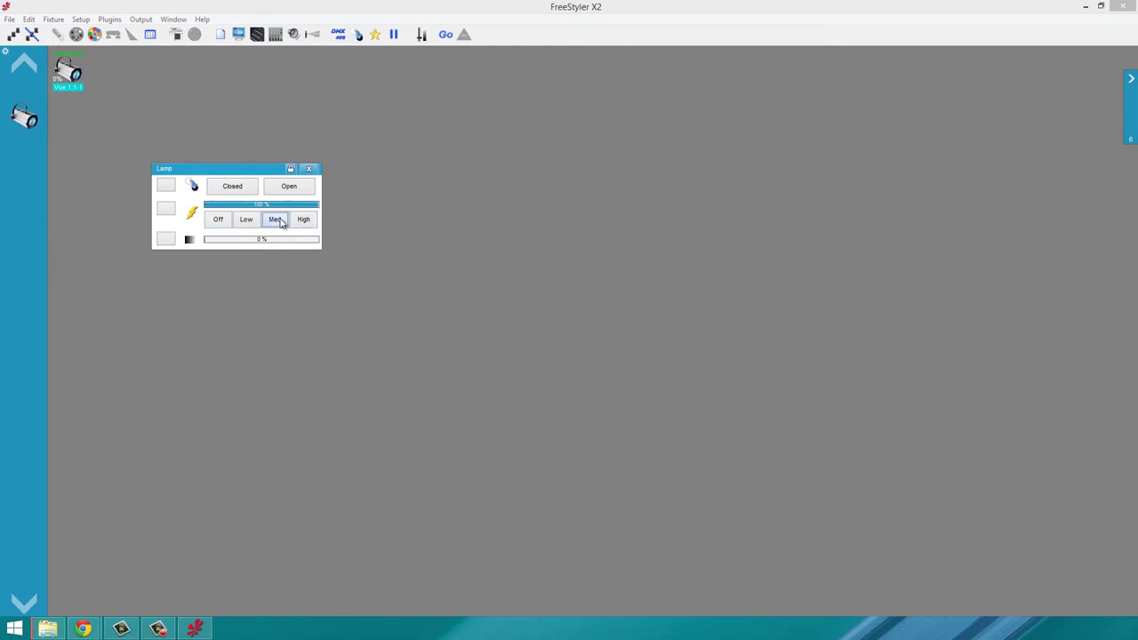
{"action": "left_click", "coordinate": [278, 220]}
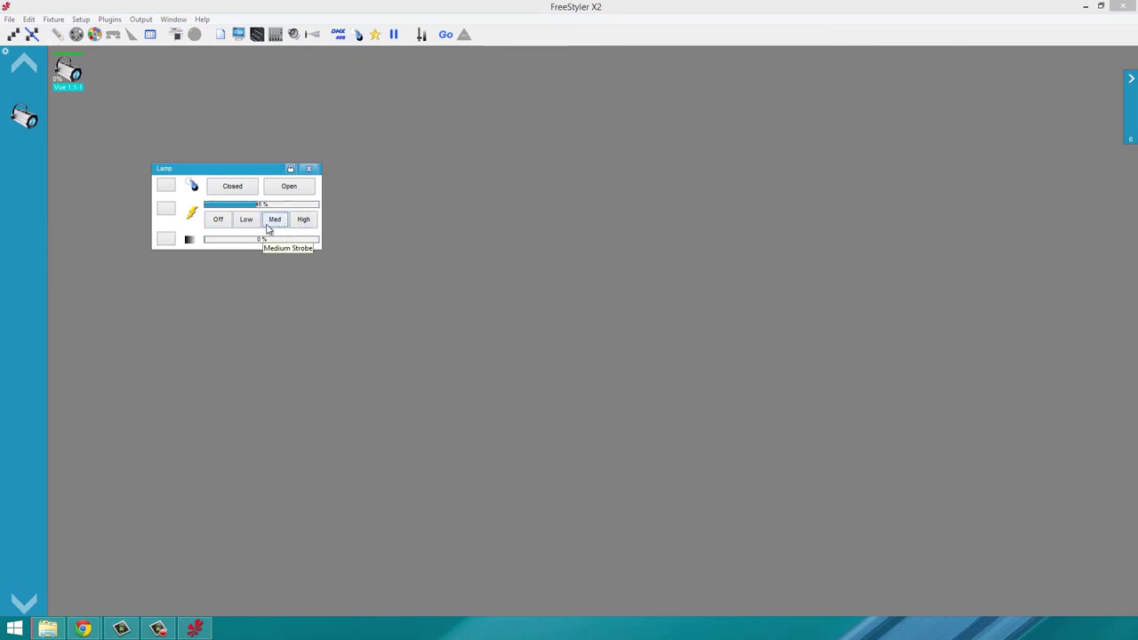
{"action": "left_click", "coordinate": [247, 224]}
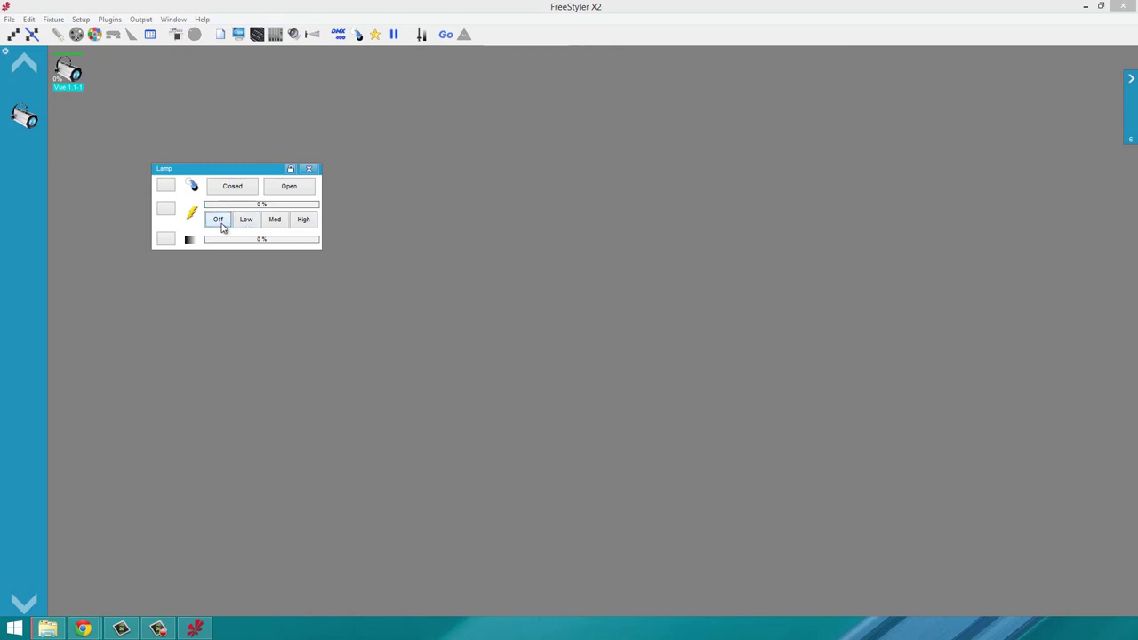
{"action": "left_click", "coordinate": [218, 220]}
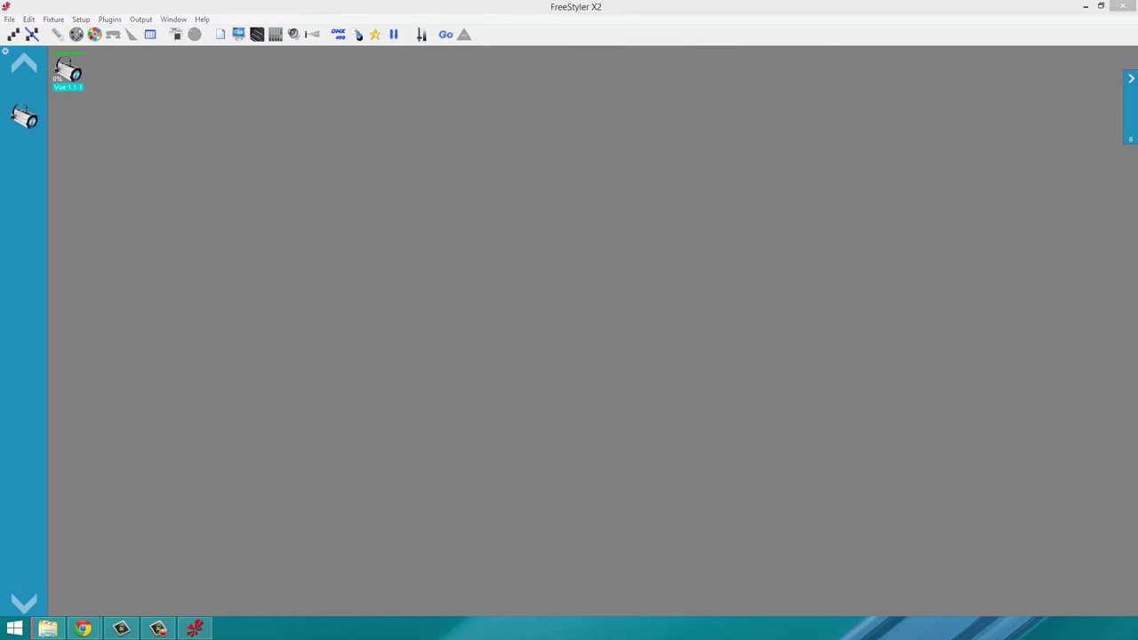
Step: Test the master intensity fader at 0% and 100%, set all to 0%, and run a 2000 ms fade-in
{"action": "left_click_drag", "start_coordinate": [106, 143], "coordinate": [219, 145]}
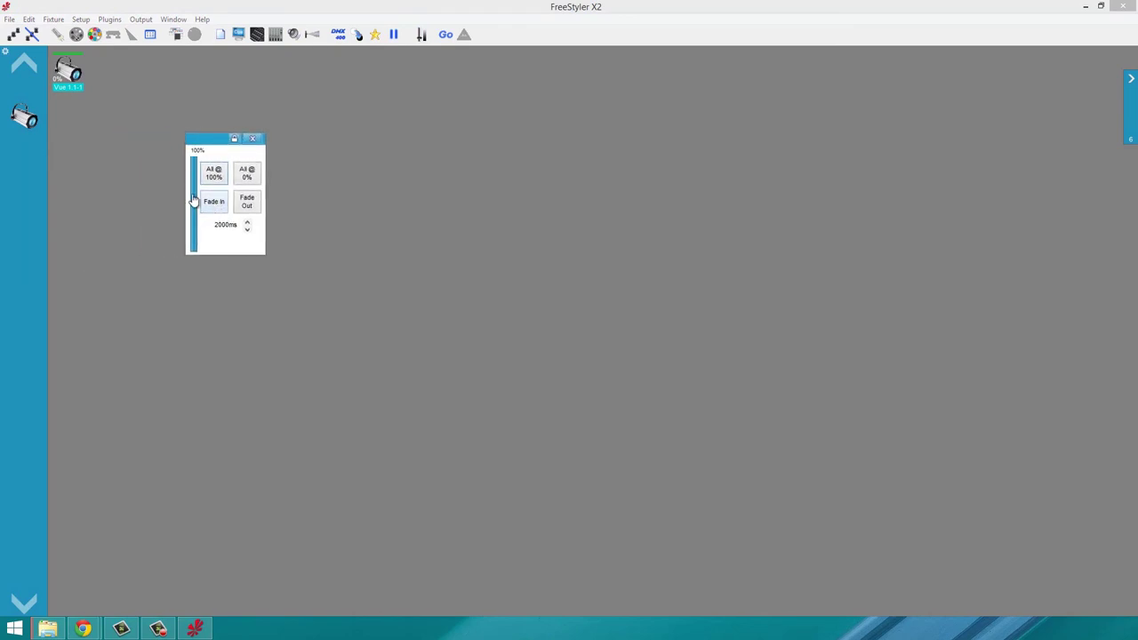
{"action": "left_click_drag", "start_coordinate": [195, 180], "coordinate": [193, 258]}
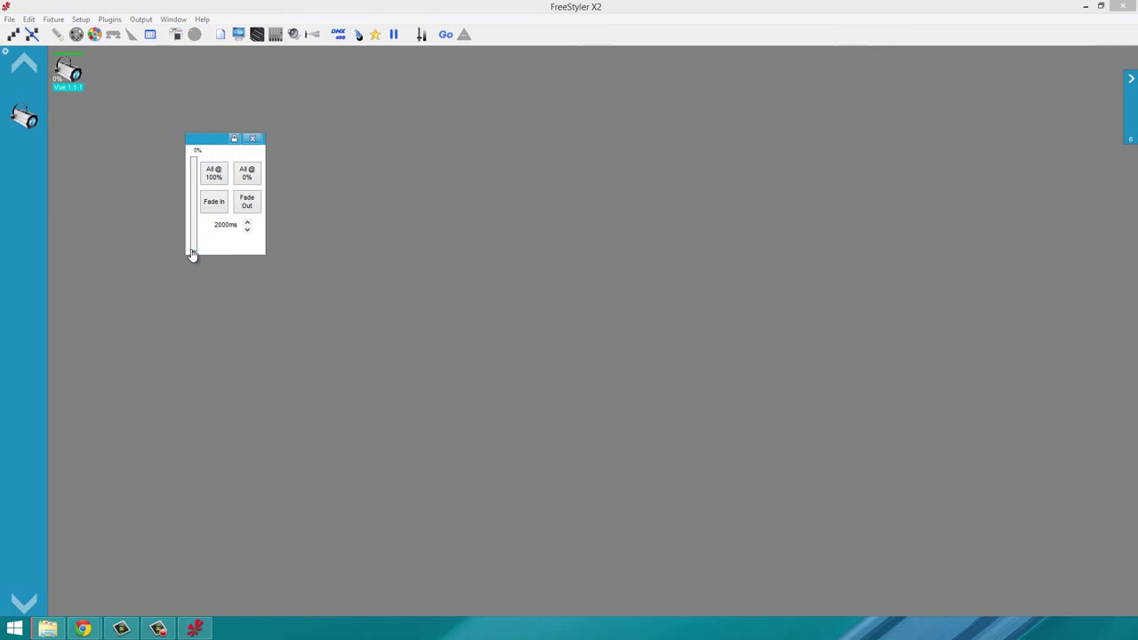
{"action": "left_click_drag", "start_coordinate": [193, 255], "coordinate": [196, 162]}
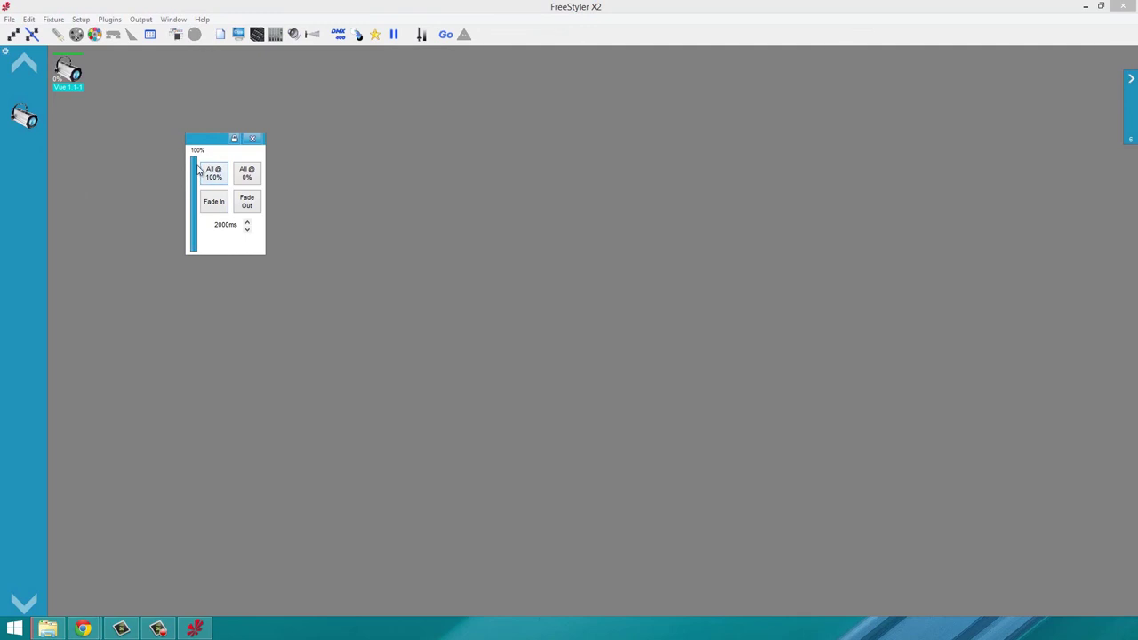
{"action": "left_click", "coordinate": [246, 173]}
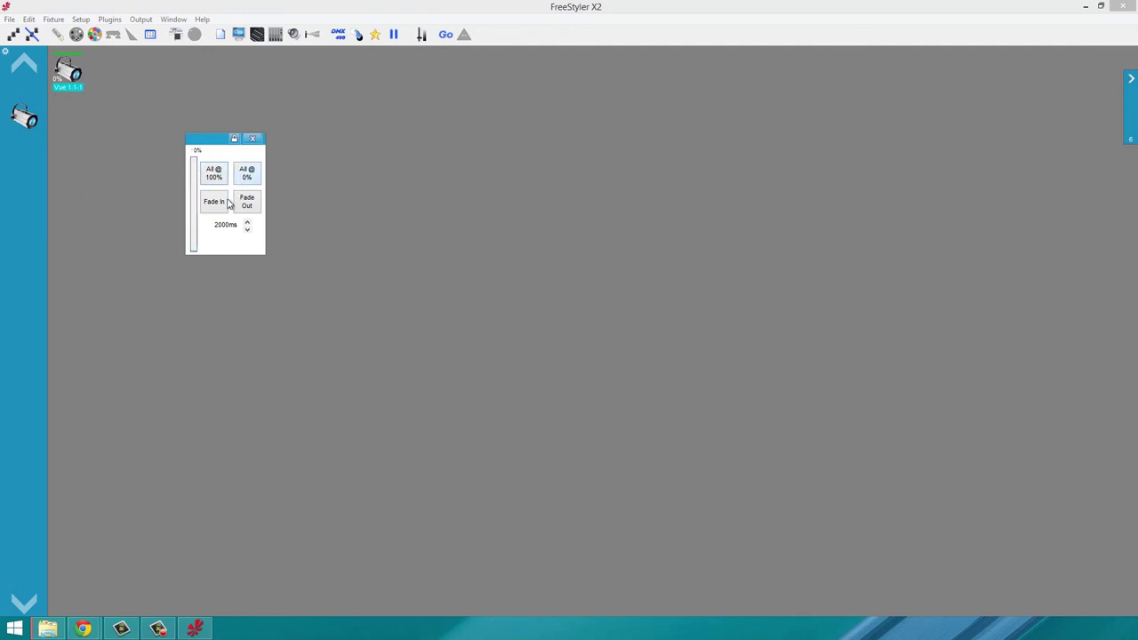
{"action": "left_click", "coordinate": [228, 207]}
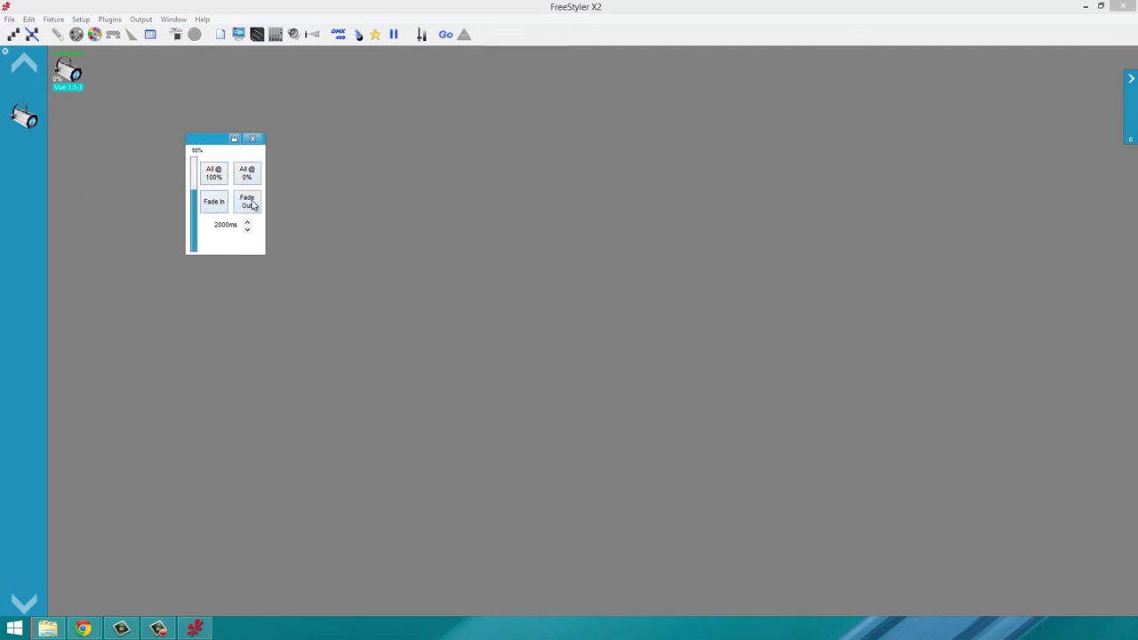